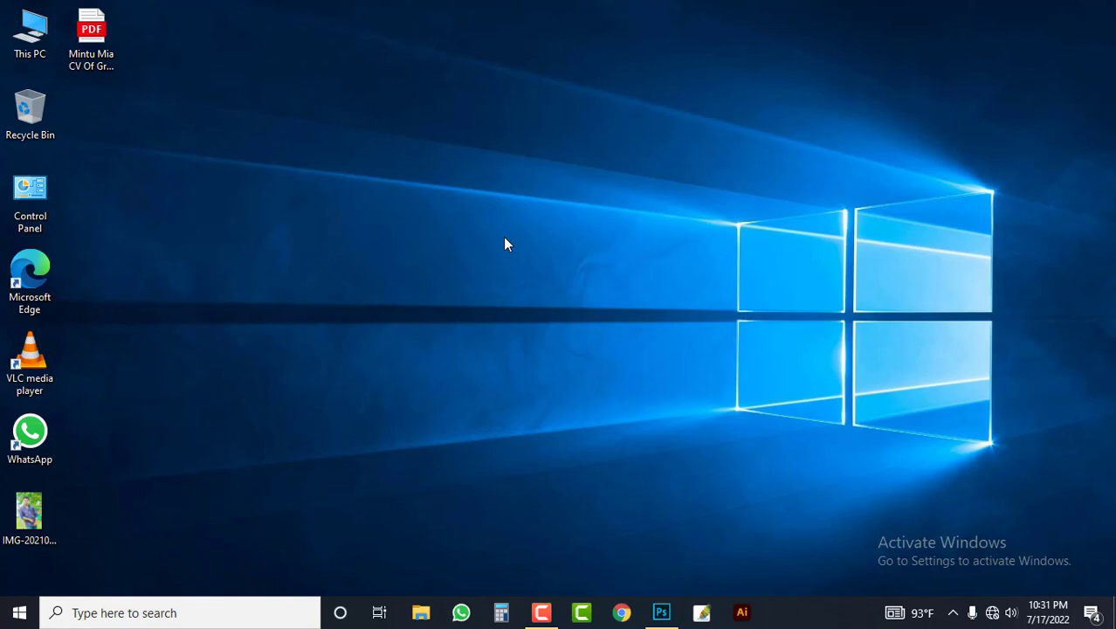
{"action": "key", "text": "F5"}
{"action": "key", "text": "F5"}
{"action": "key", "text": "F5"}
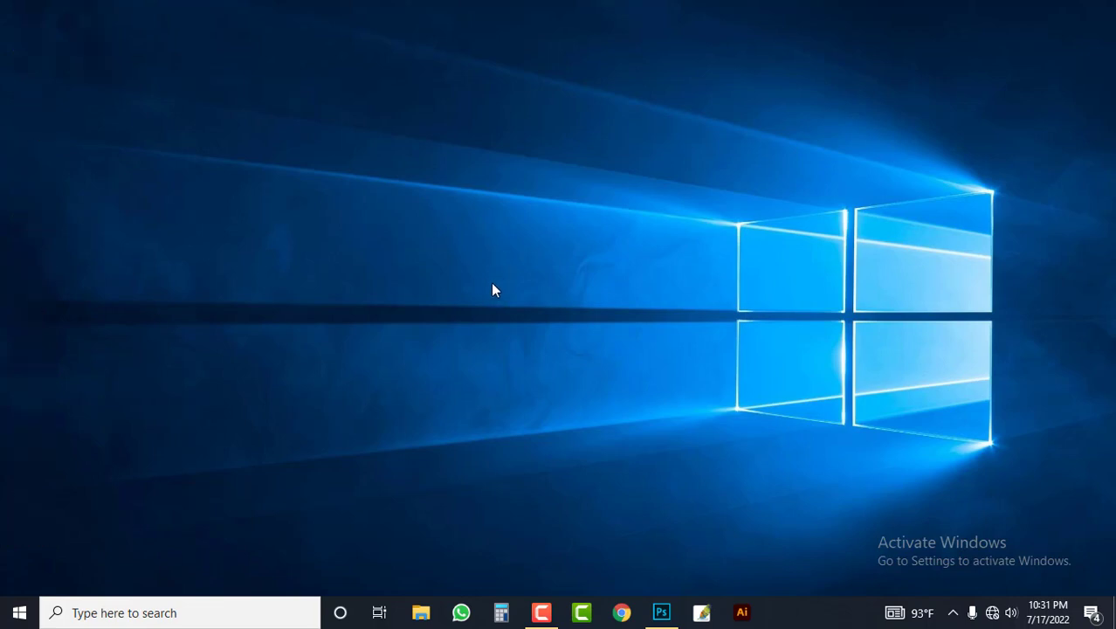
{"action": "key", "text": "F5"}
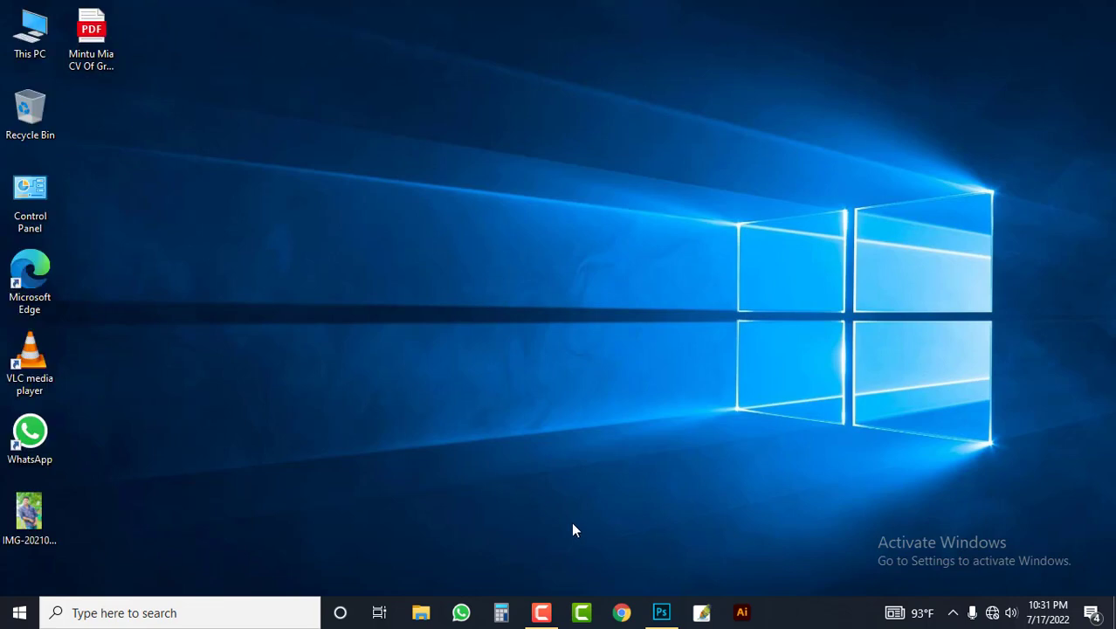
Step: Switch to Illustrator and add the point text "TS" near the middle of the artboard
{"action": "left_click", "coordinate": [742, 614]}
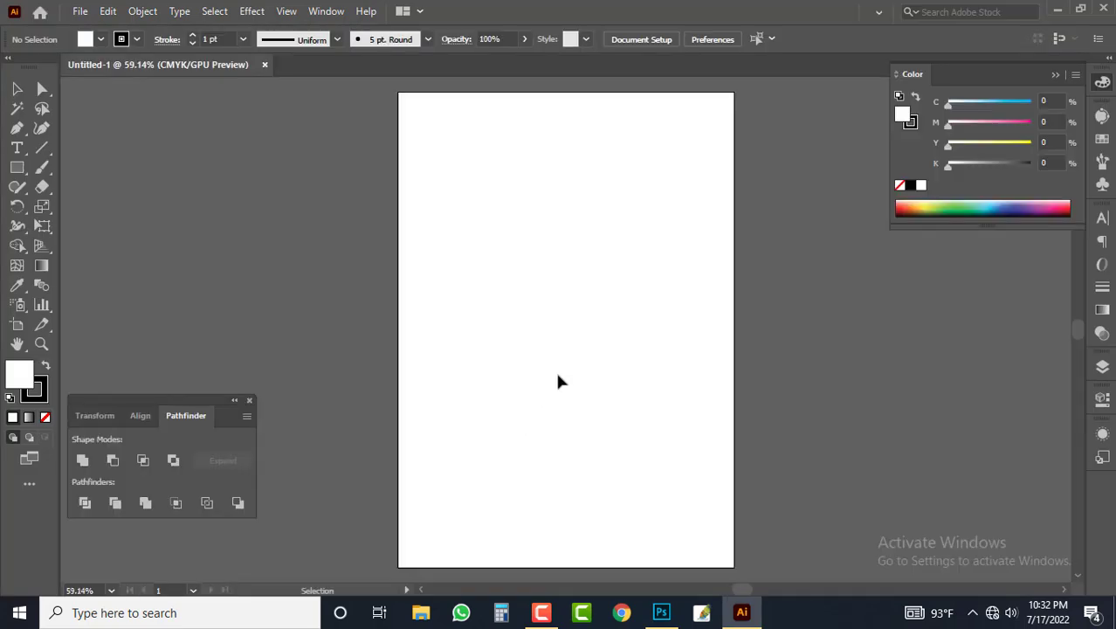
{"action": "key", "text": "t"}
{"action": "left_click", "coordinate": [502, 334]}
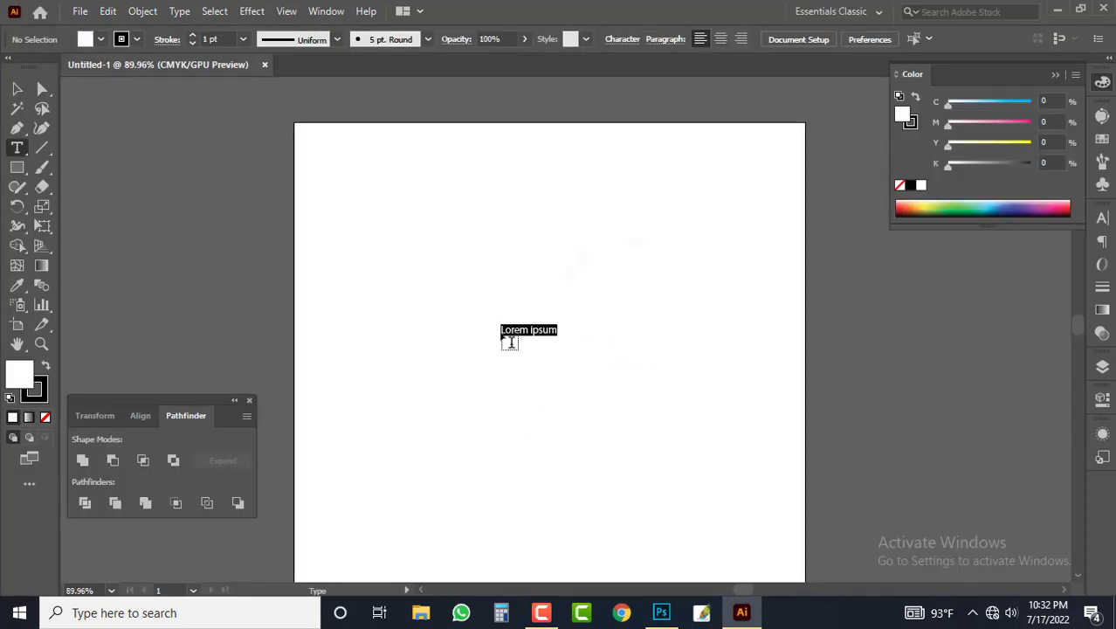
{"action": "key", "text": "BackSpace"}
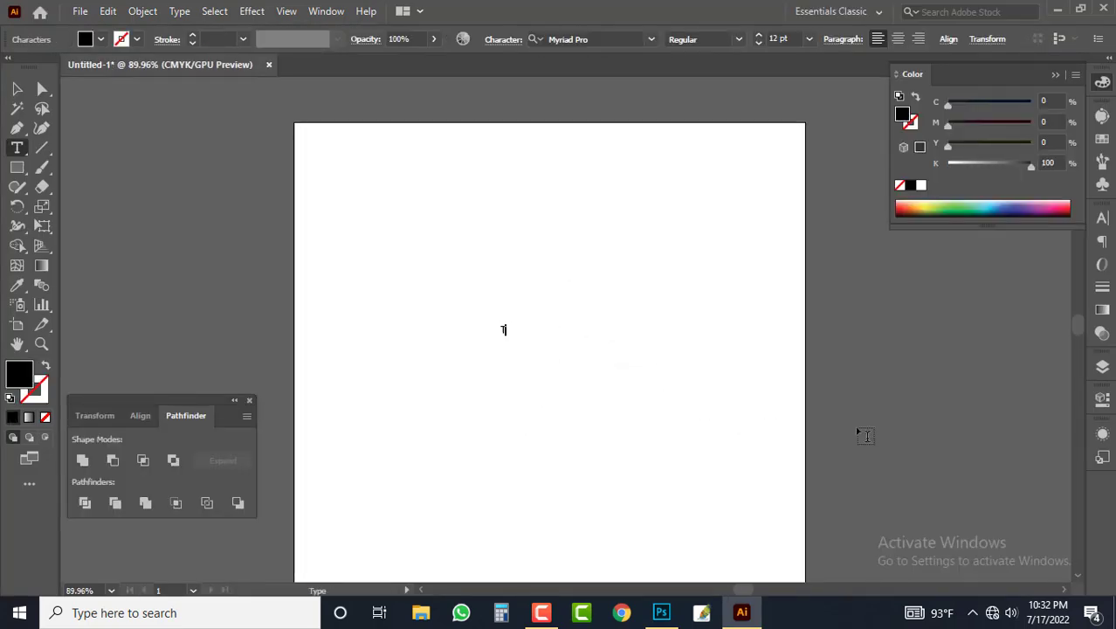
{"action": "key", "text": "Escape"}
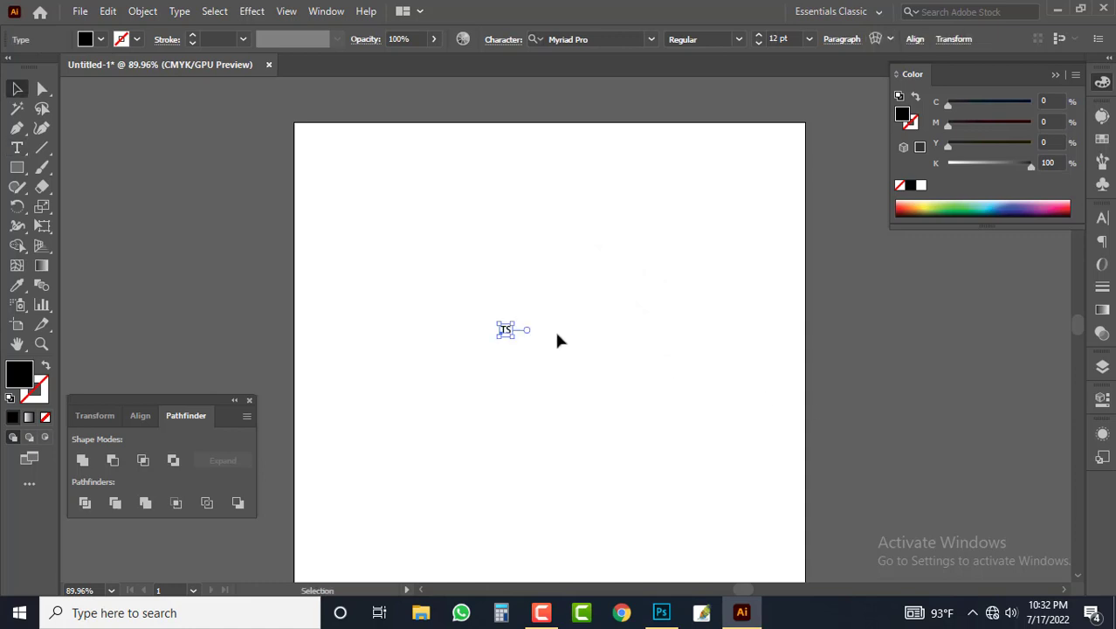
Step: Enlarge the TS text to about 146 pt and set its font to Times New Roman Bold
{"action": "left_click_drag", "start_coordinate": [512, 340], "coordinate": [608, 375]}
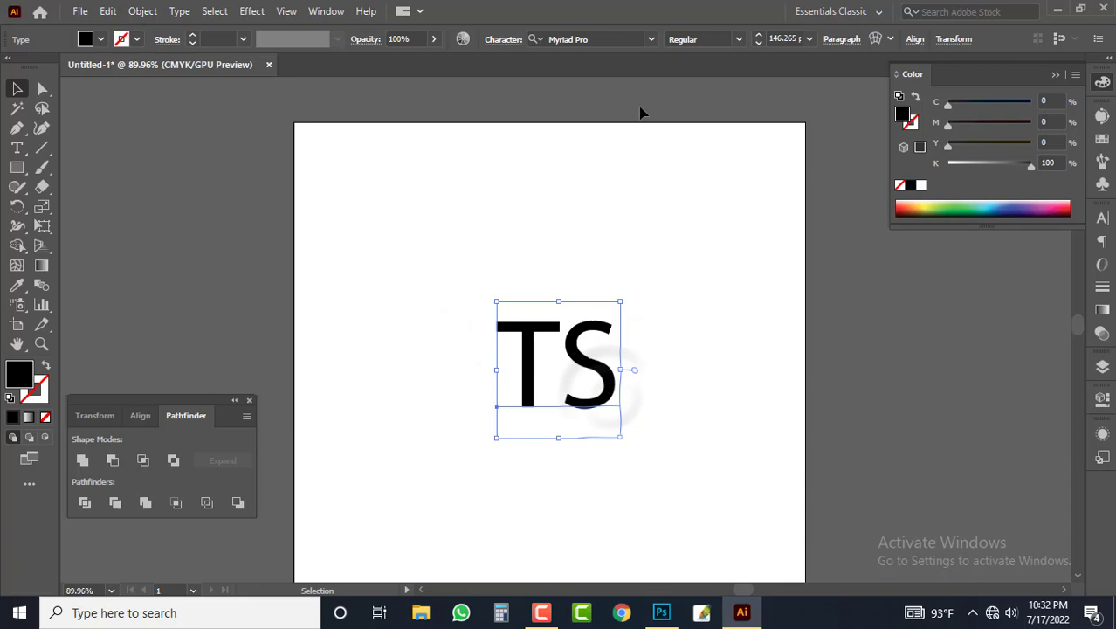
{"action": "left_click", "coordinate": [584, 40]}
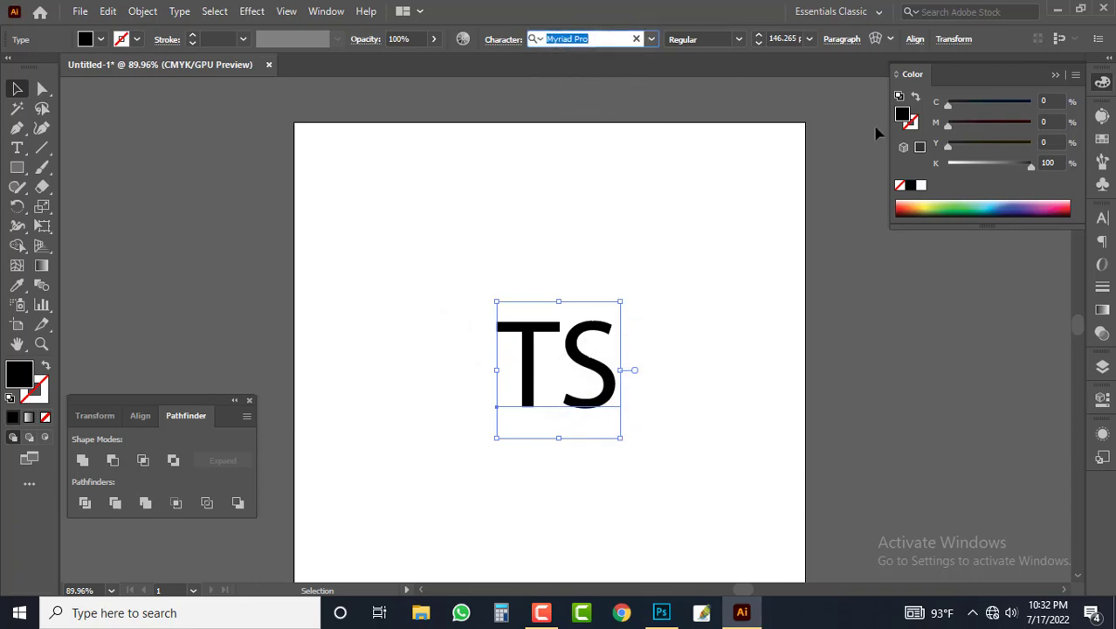
{"action": "type", "text": "time"}
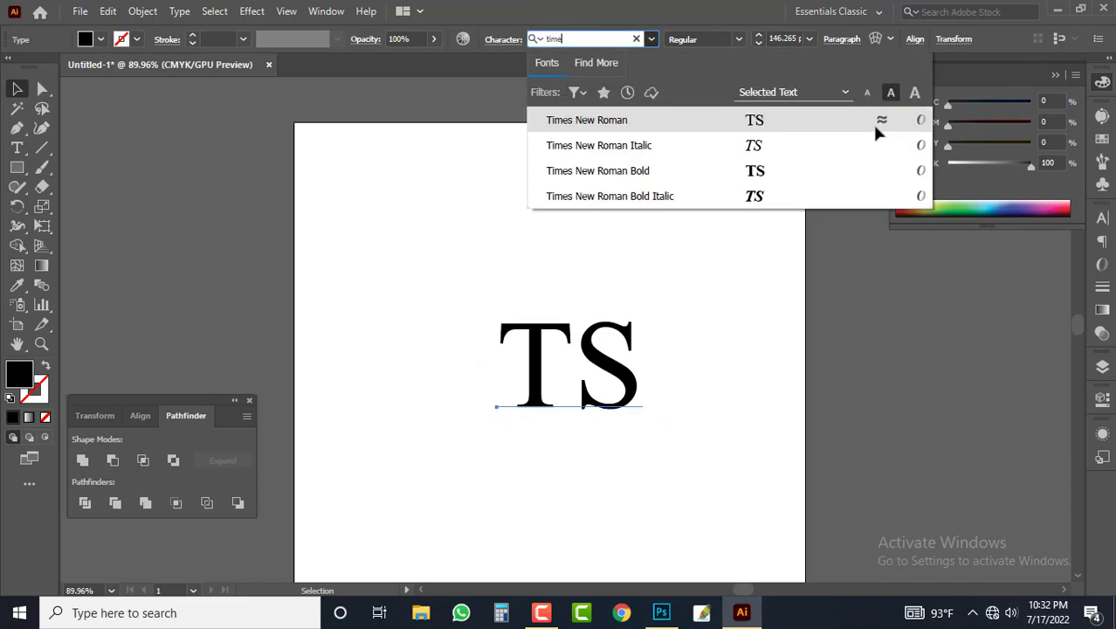
{"action": "left_click", "coordinate": [631, 179]}
Step: Shift the TS text slightly upward and scale it up to about 185 pt
{"action": "left_click_drag", "start_coordinate": [625, 369], "coordinate": [616, 347]}
{"action": "left_click", "coordinate": [648, 371]}
{"action": "left_click", "coordinate": [614, 375]}
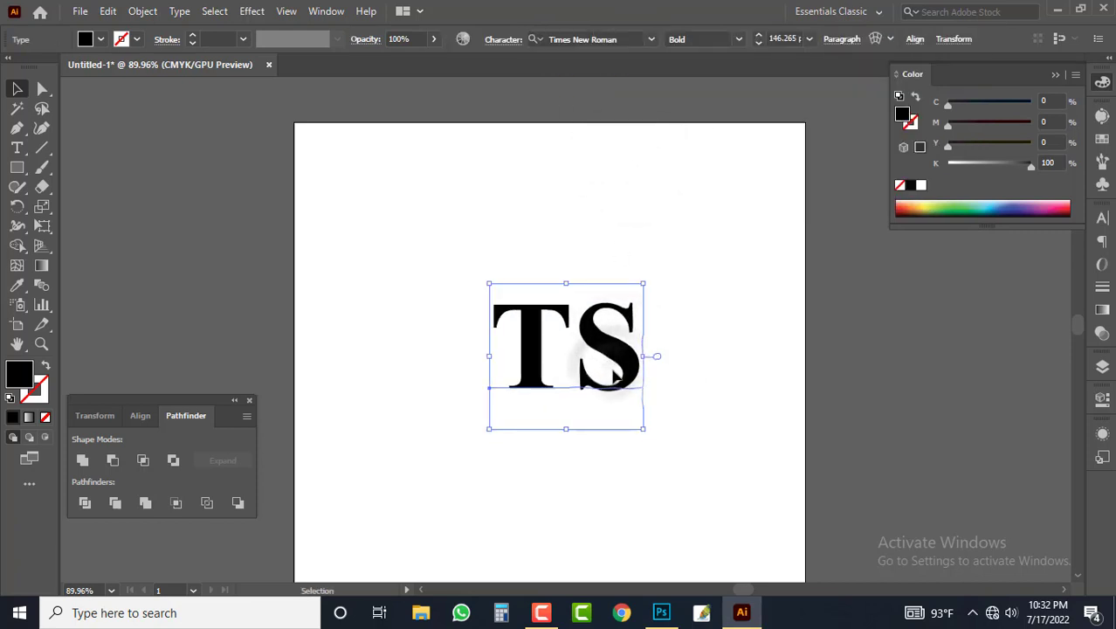
{"action": "left_click_drag", "start_coordinate": [646, 359], "coordinate": [667, 366]}
{"action": "left_click", "coordinate": [685, 348]}
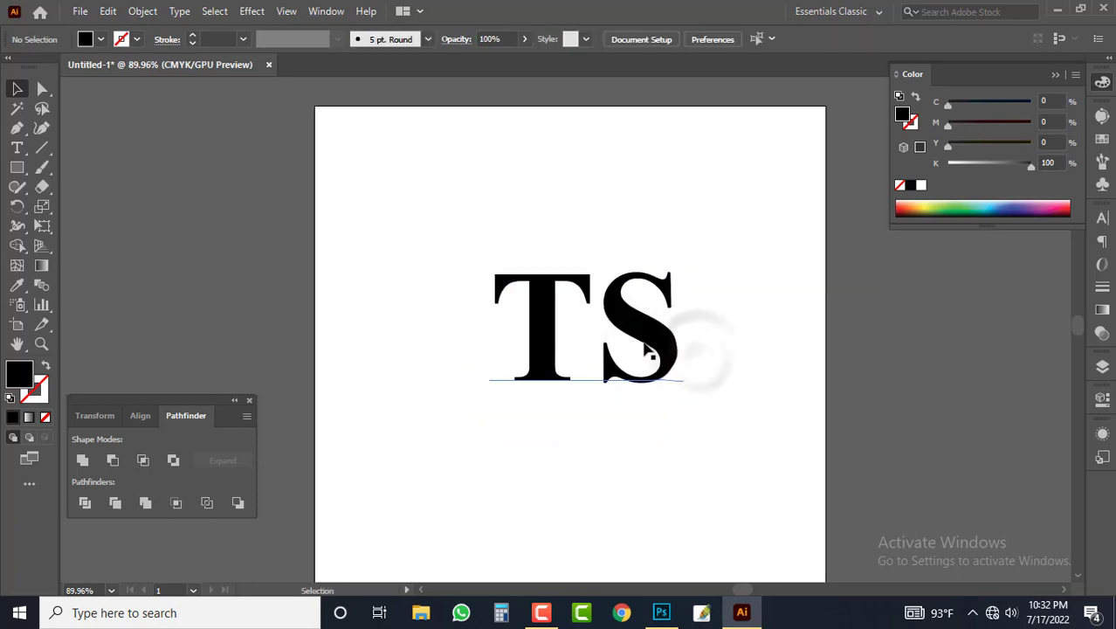
Step: Expand the TS text with Object and Fill enabled, and ungroup the resulting letters
{"action": "left_click", "coordinate": [653, 369]}
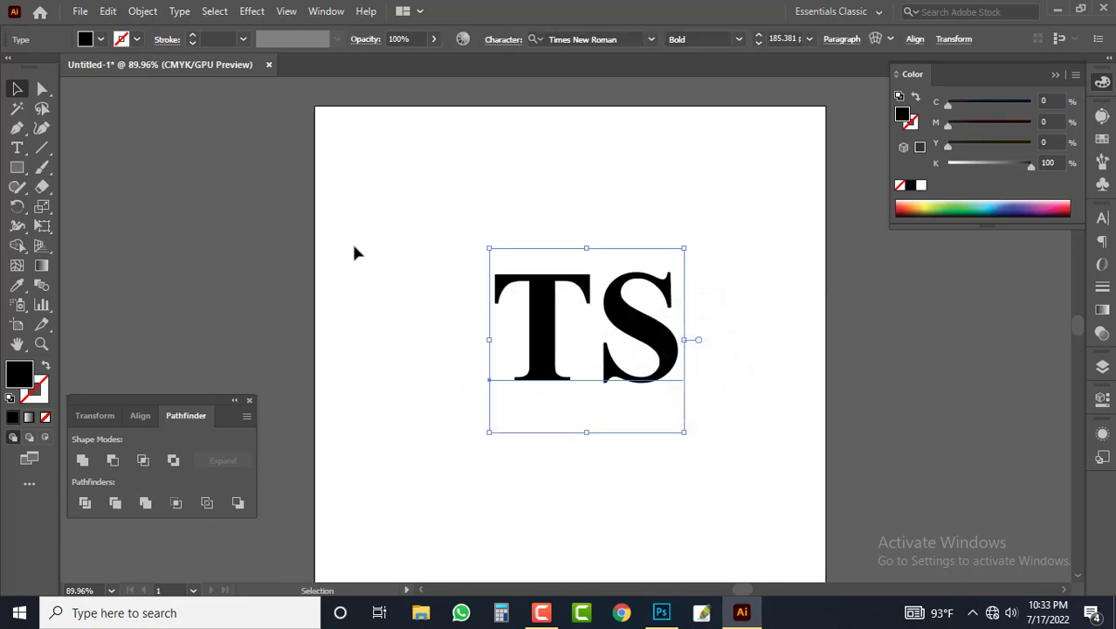
{"action": "left_click", "coordinate": [131, 12]}
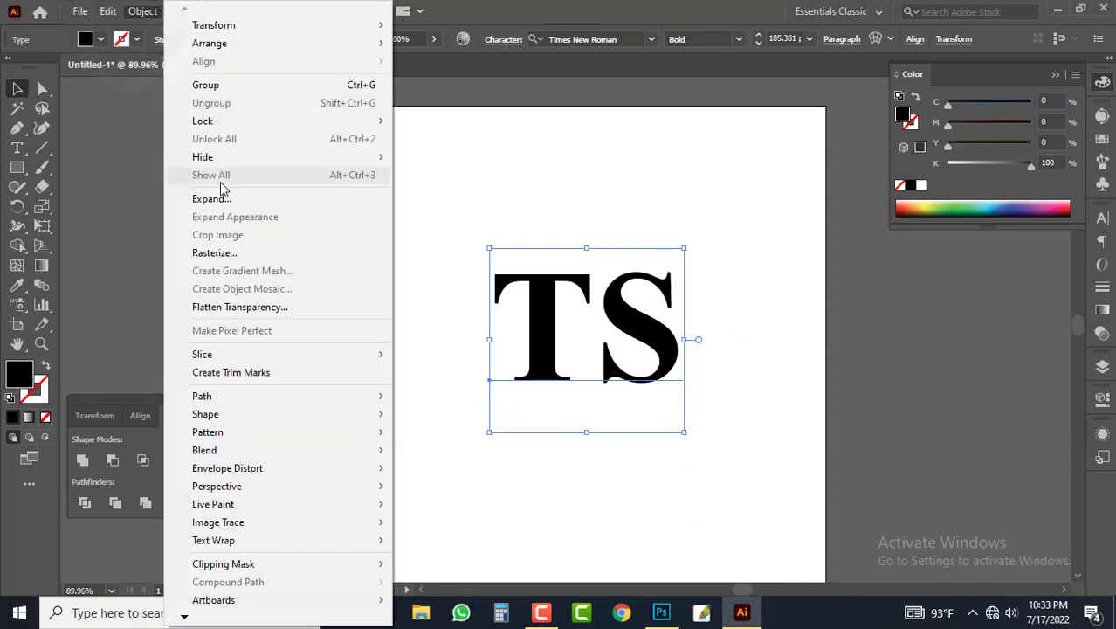
{"action": "left_click", "coordinate": [219, 199]}
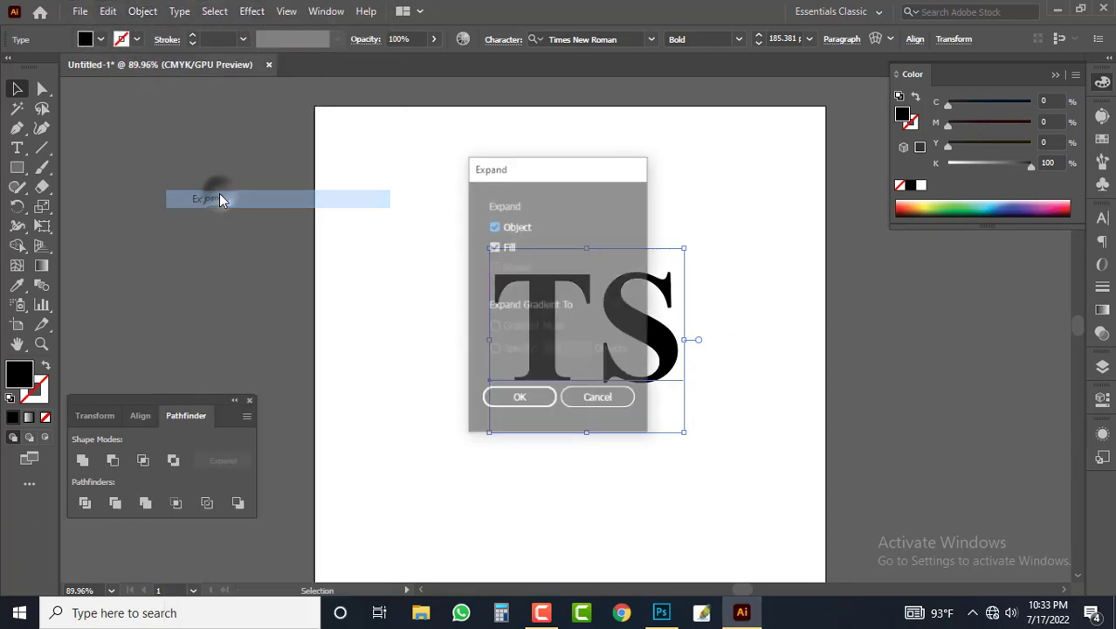
{"action": "left_click", "coordinate": [519, 400]}
{"action": "right_click", "coordinate": [553, 303]}
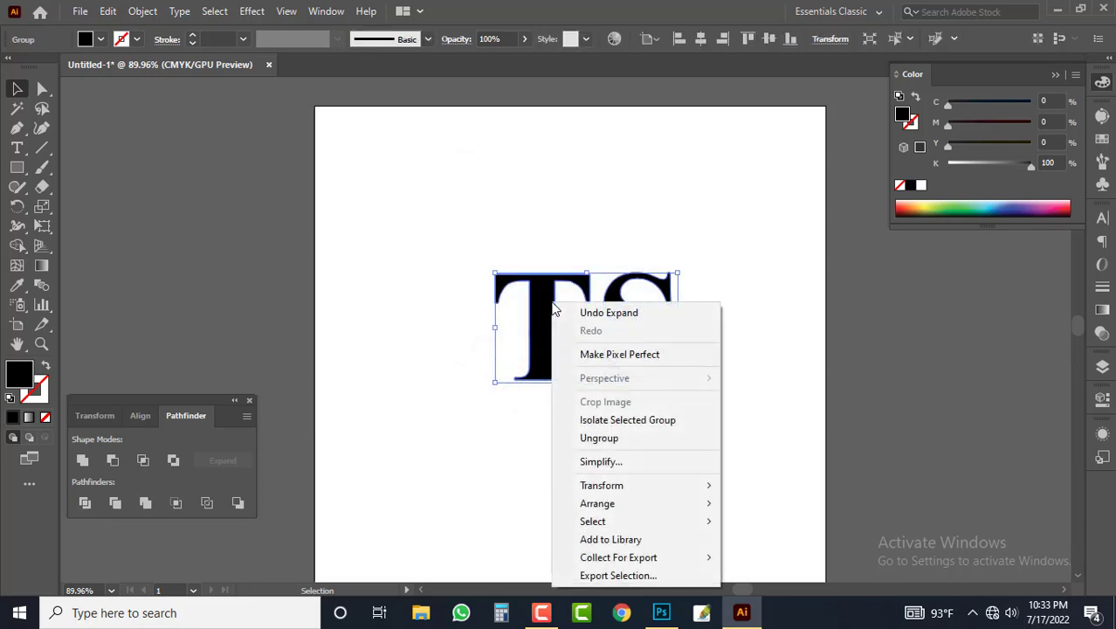
{"action": "left_click", "coordinate": [602, 436]}
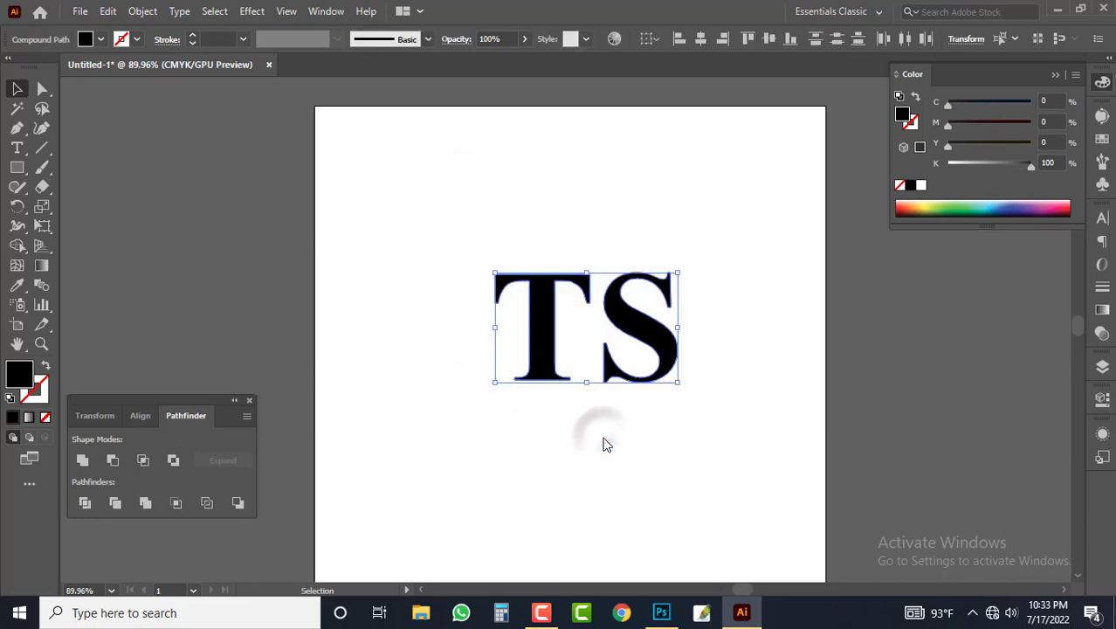
{"action": "left_click", "coordinate": [601, 437]}
Step: Move the letter S slightly to the right to widen the gap to the T
{"action": "left_click_drag", "start_coordinate": [680, 350], "coordinate": [683, 325]}
{"action": "left_click", "coordinate": [631, 408]}
{"action": "left_click", "coordinate": [573, 413]}
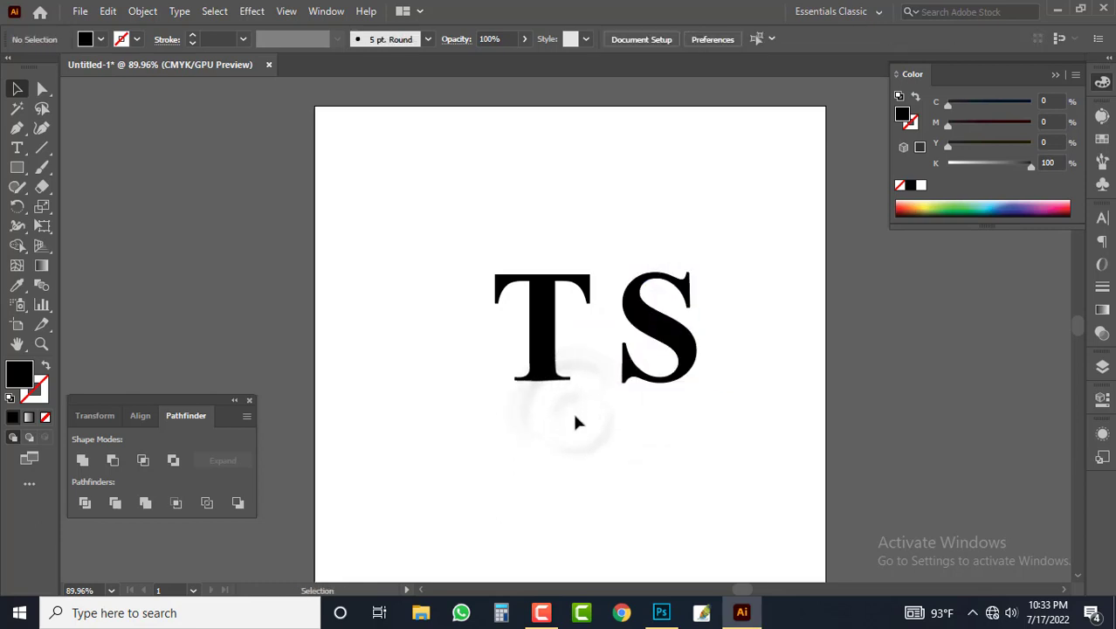
Step: Lengthen the T's stem by shifting only its bottom anchor points downward with the Direct Selection tool
{"action": "left_click", "coordinate": [41, 89]}
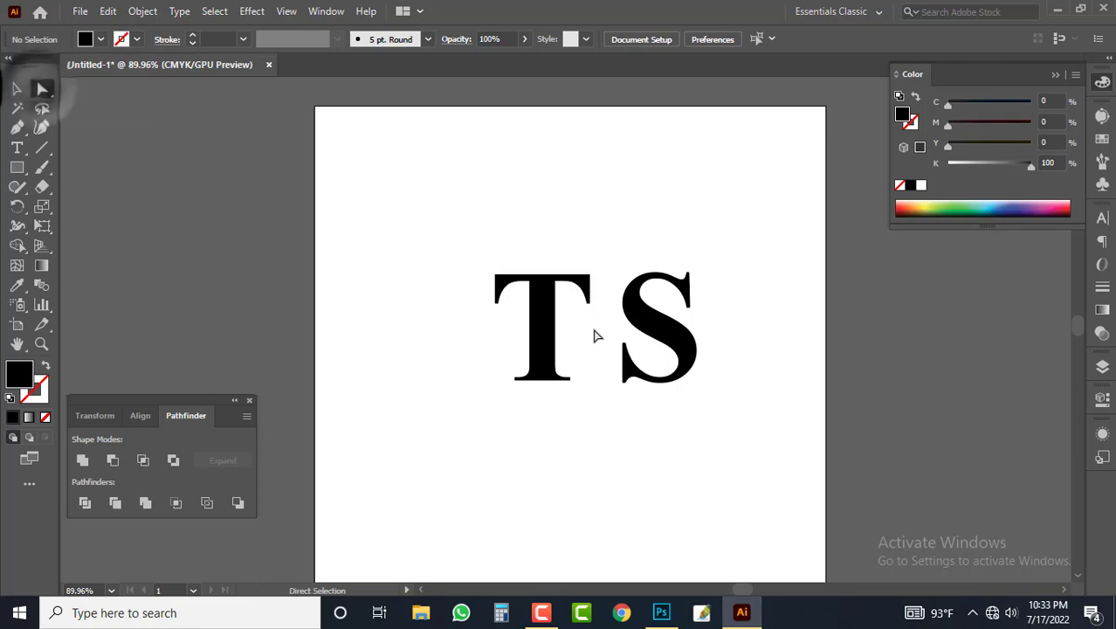
{"action": "left_click_drag", "start_coordinate": [493, 347], "coordinate": [585, 401]}
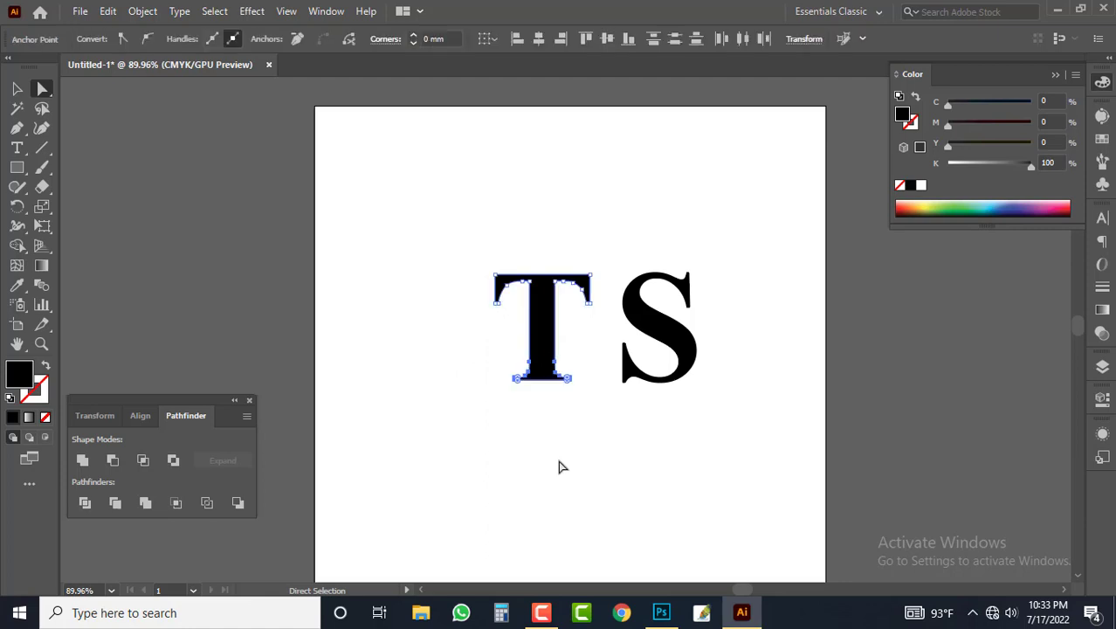
{"action": "key", "text": "Down"}
{"action": "key", "text": "Down"}
{"action": "key", "text": "Down"}
{"action": "key", "text": "Down"}
{"action": "key", "text": "Down"}
{"action": "key", "text": "Down"}
{"action": "key", "text": "Down"}
{"action": "key", "text": "Down"}
{"action": "key", "text": "Down"}
{"action": "key", "text": "Down"}
{"action": "key", "text": "Down"}
{"action": "key", "text": "Down"}
{"action": "key", "text": "Down"}
{"action": "key", "text": "Down"}
{"action": "key", "text": "Down"}
{"action": "key", "text": "Down"}
{"action": "key", "text": "Down"}
{"action": "key", "text": "Down"}
{"action": "key", "text": "Down"}
{"action": "key", "text": "Down"}
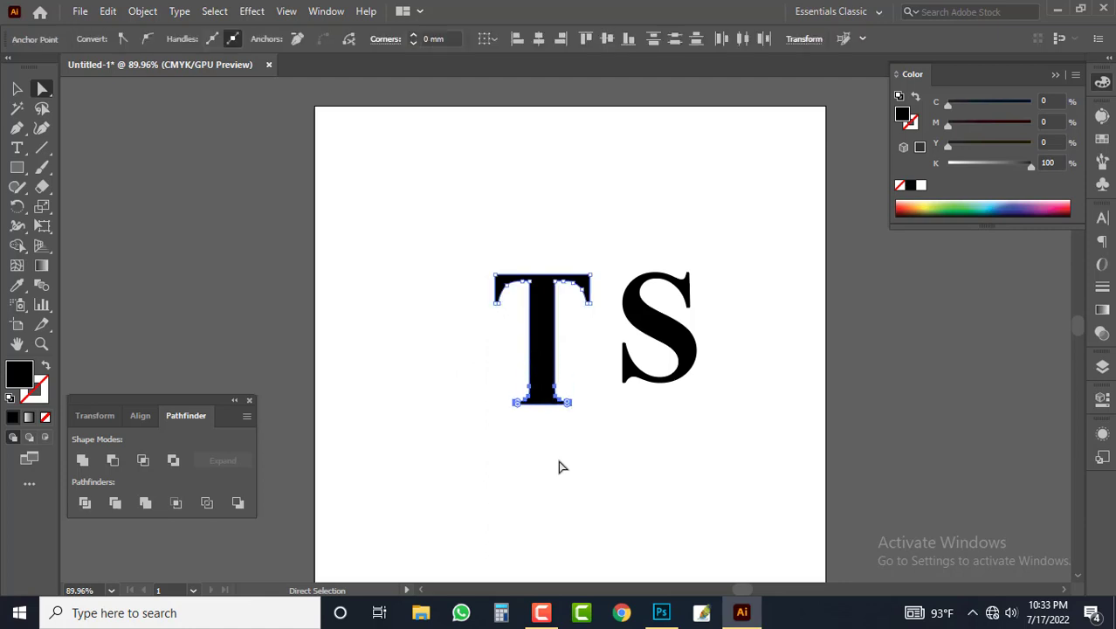
{"action": "key", "text": "Down"}
{"action": "key", "text": "Down"}
{"action": "key", "text": "Down"}
{"action": "key", "text": "Down"}
{"action": "key", "text": "Down"}
{"action": "key", "text": "Down"}
{"action": "left_click", "coordinate": [562, 467]}
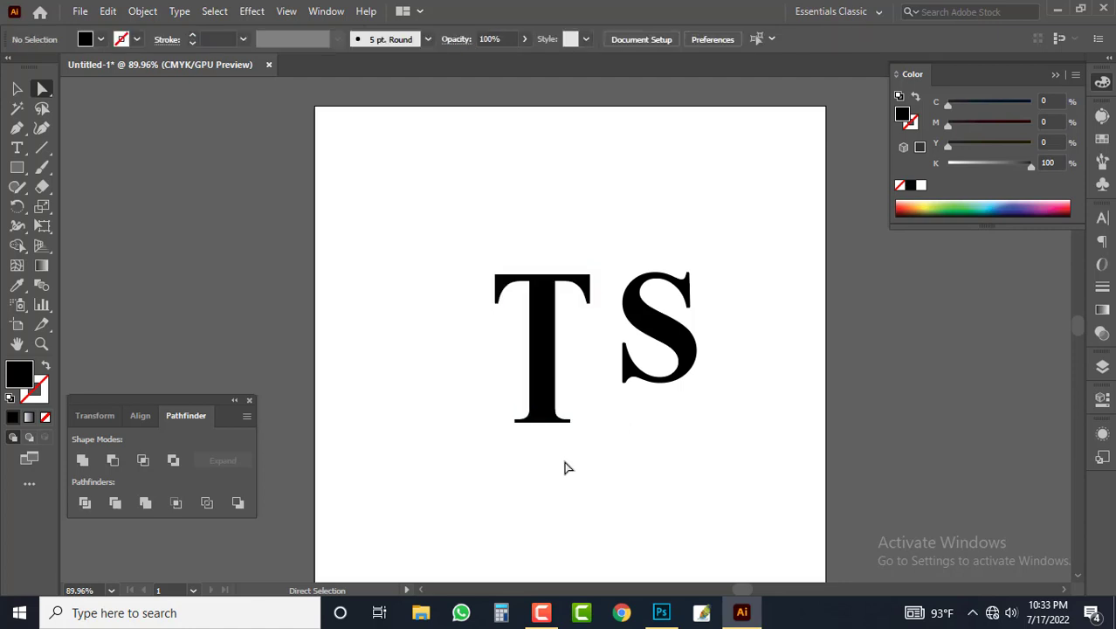
Step: Move the letter S onto the T's stem so the two letters overlap
{"action": "key", "text": "v"}
{"action": "left_click_drag", "start_coordinate": [666, 351], "coordinate": [566, 366]}
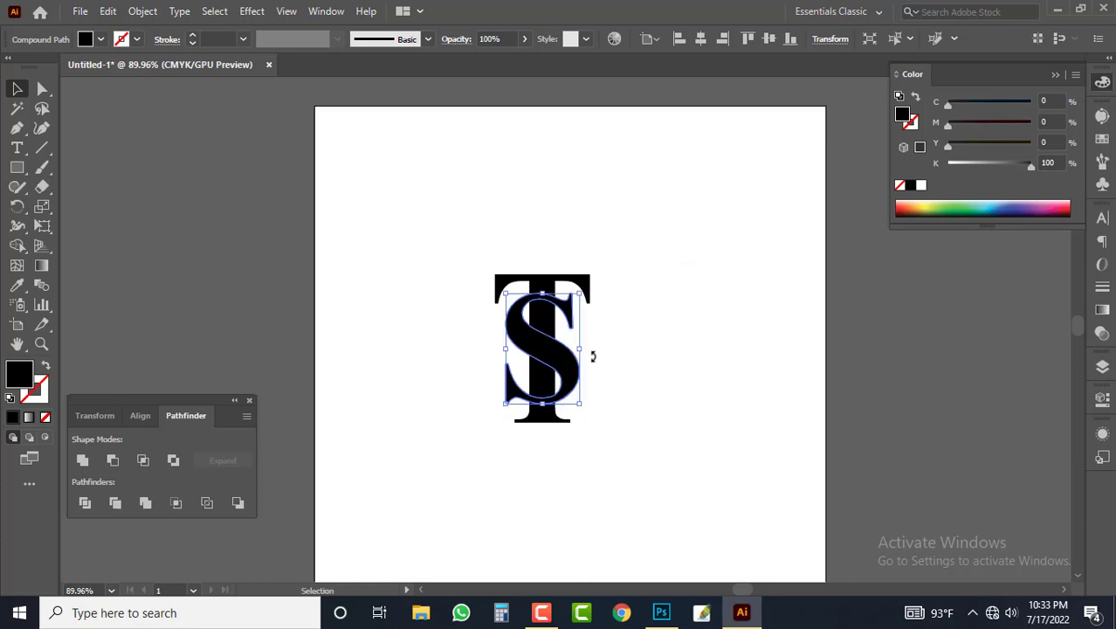
{"action": "left_click", "coordinate": [613, 339]}
Step: Align the T and S to each other's horizontal and vertical centers
{"action": "left_click_drag", "start_coordinate": [650, 255], "coordinate": [463, 367]}
{"action": "left_click", "coordinate": [703, 42]}
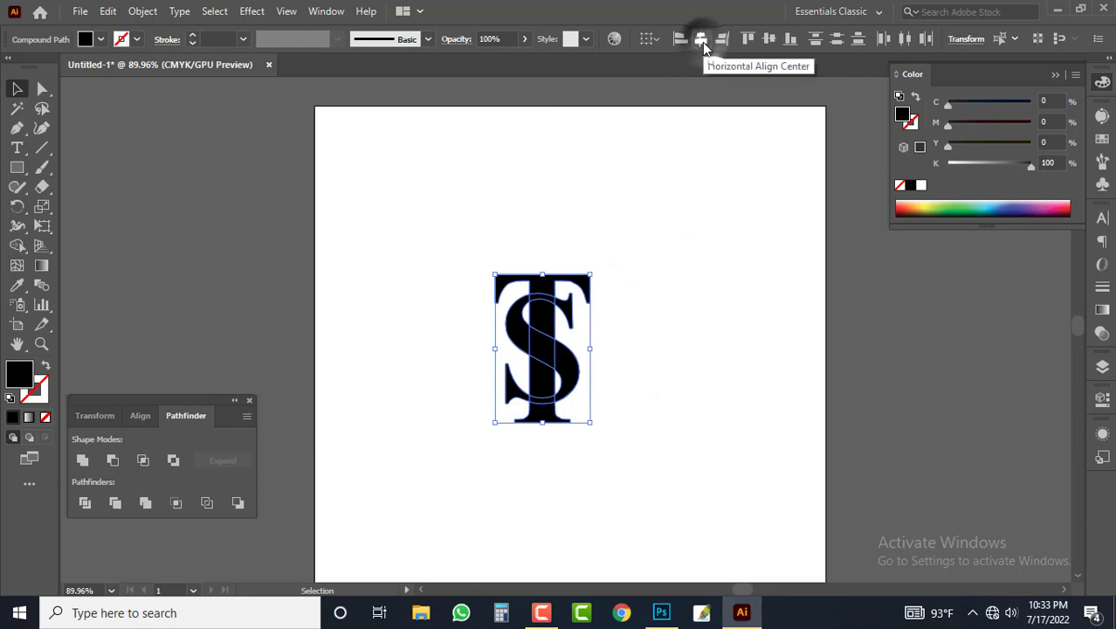
{"action": "left_click", "coordinate": [768, 42]}
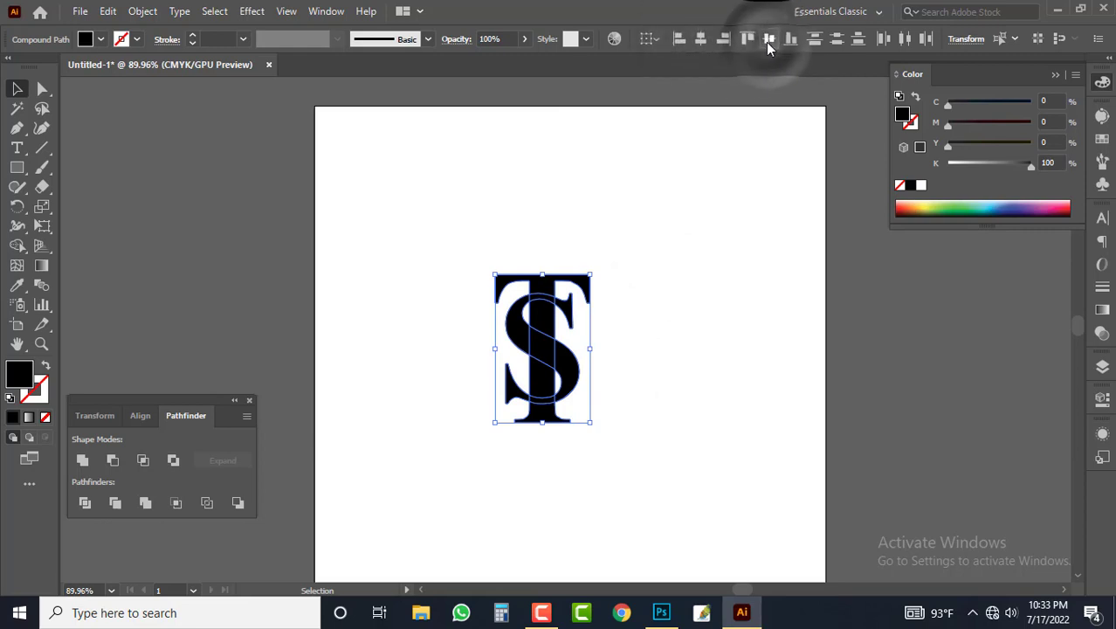
{"action": "left_click", "coordinate": [700, 41]}
{"action": "left_click", "coordinate": [638, 284]}
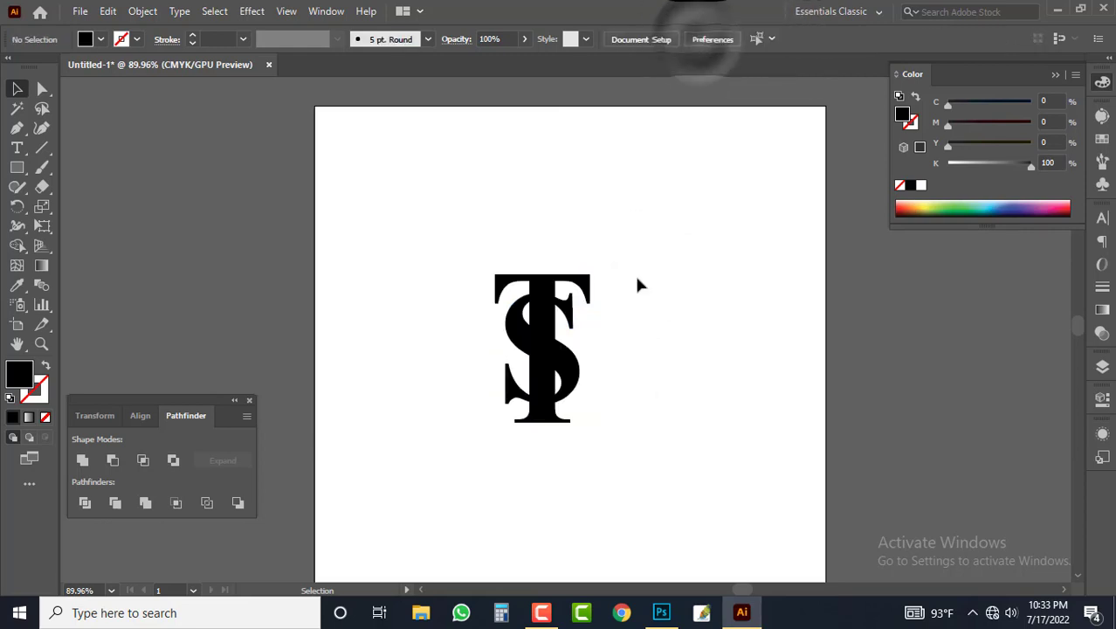
{"action": "left_click_drag", "start_coordinate": [655, 242], "coordinate": [449, 402]}
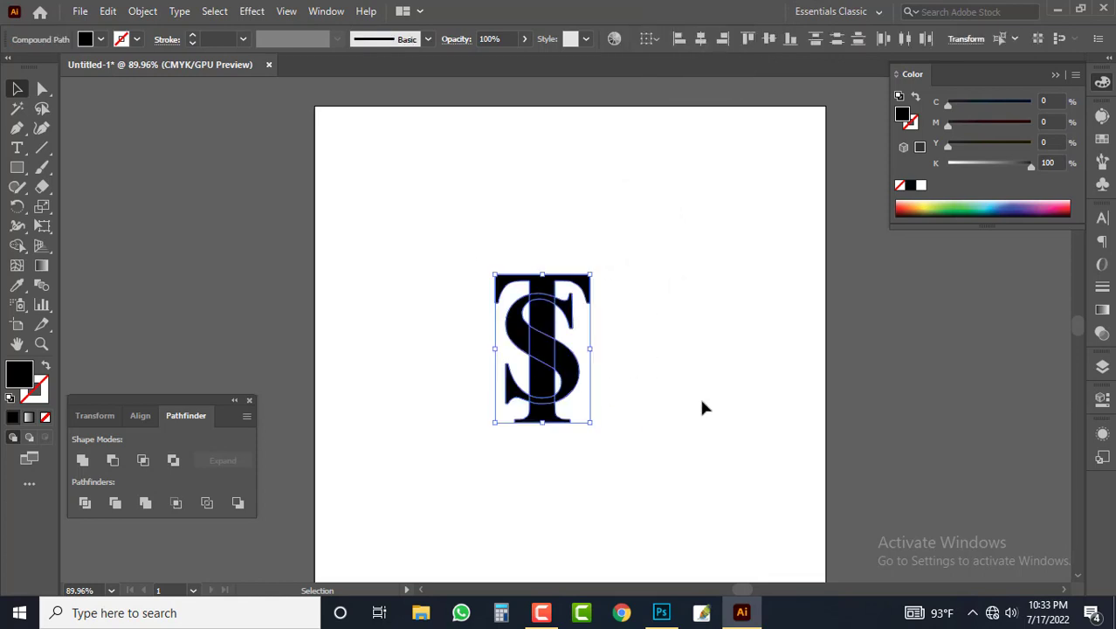
{"action": "key", "text": "a"}
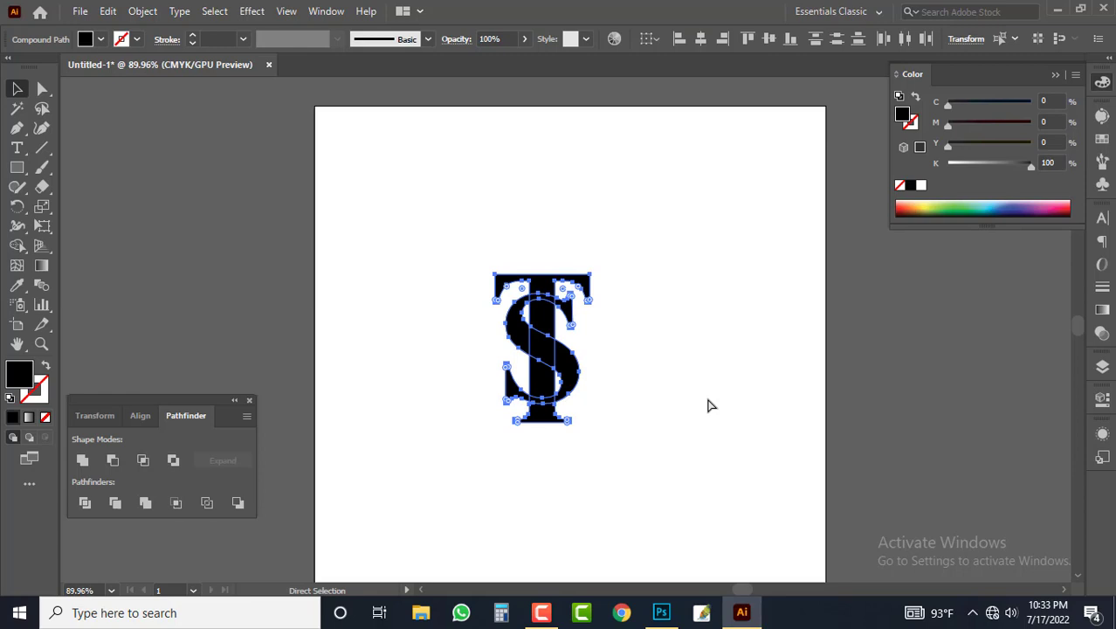
{"action": "key", "text": "v"}
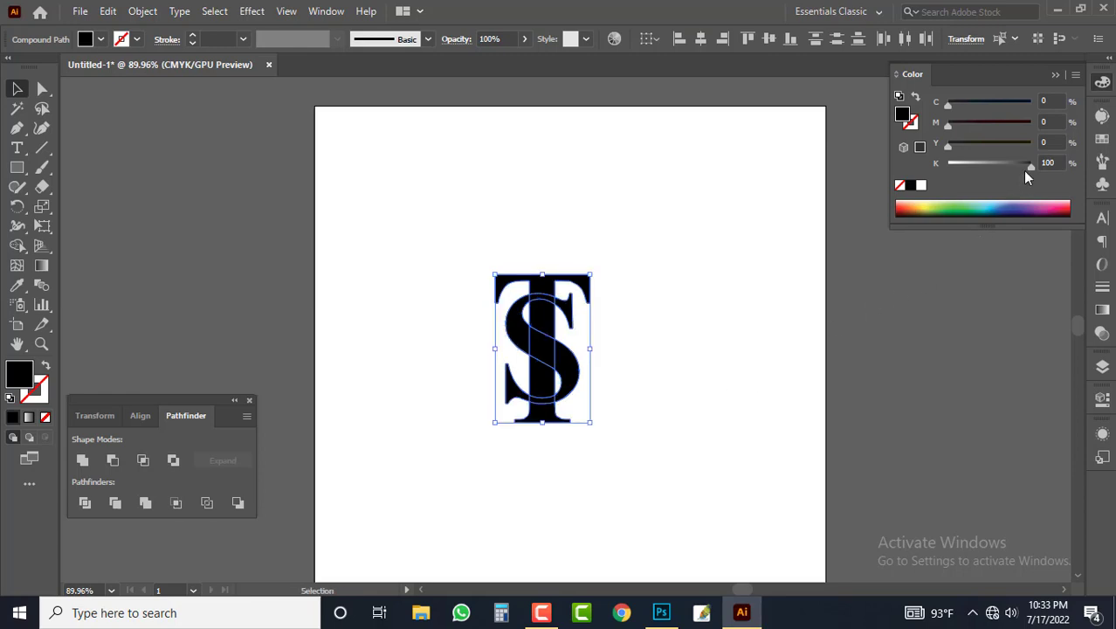
{"action": "key", "text": "a"}
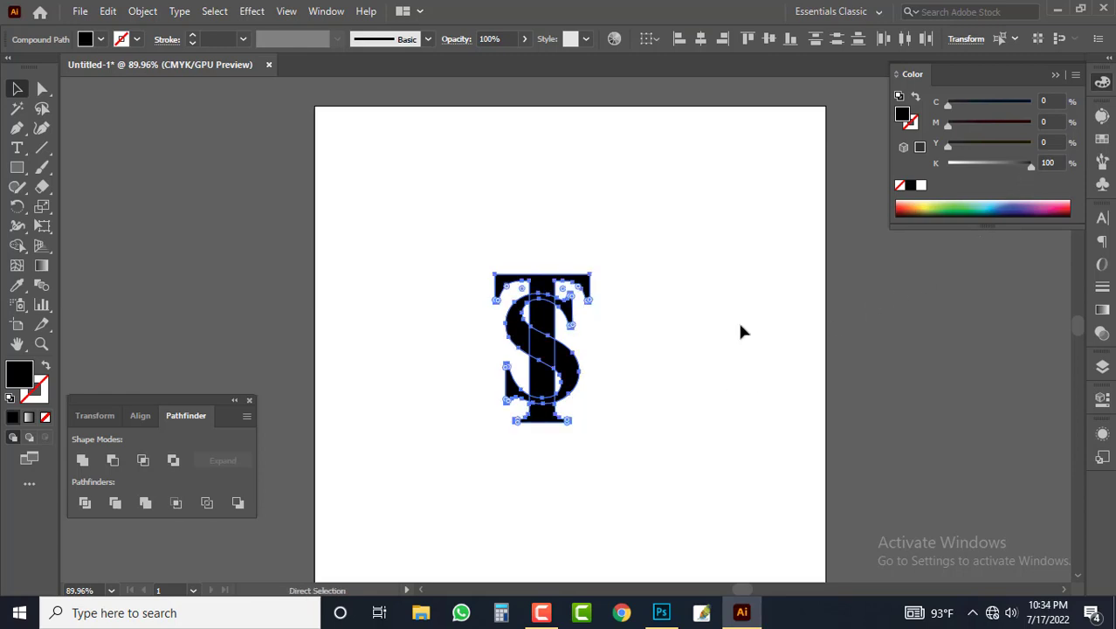
{"action": "key", "text": "v"}
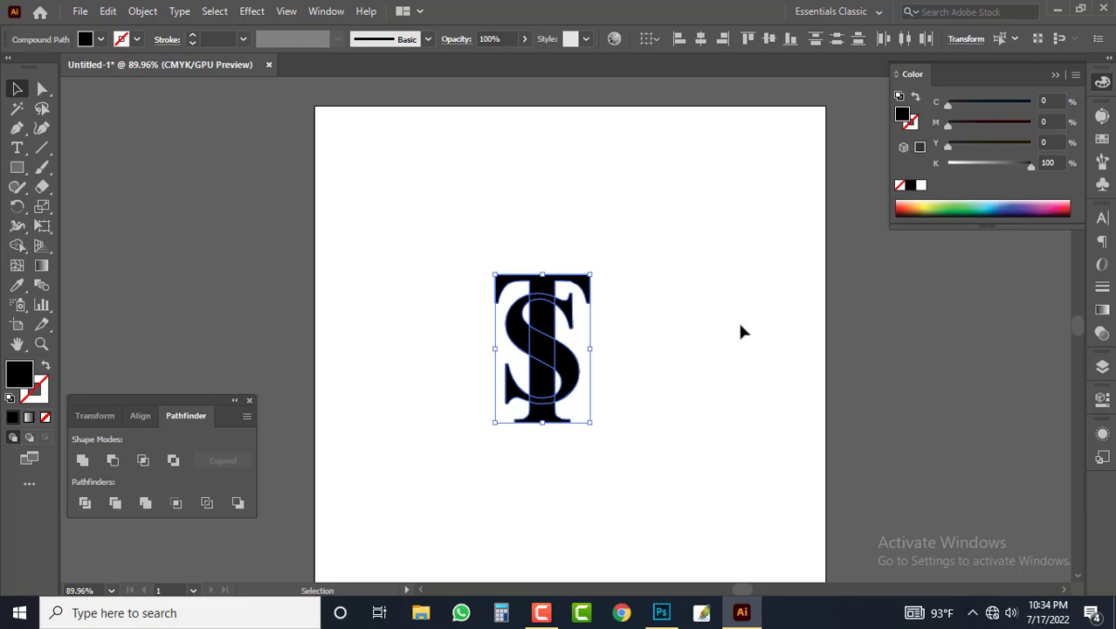
{"action": "key", "text": "a"}
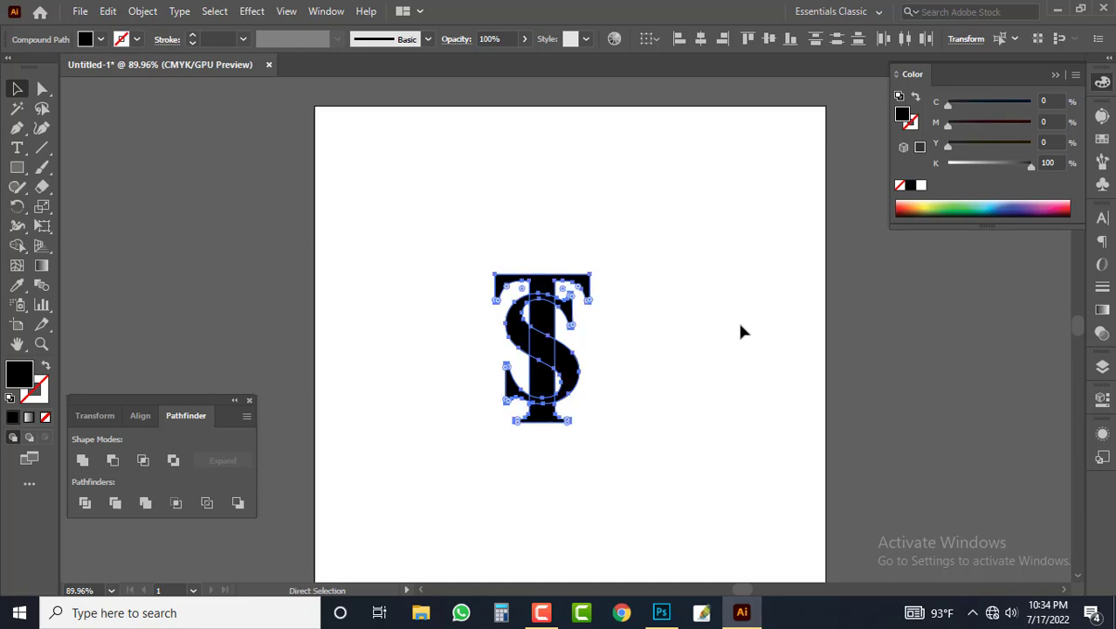
{"action": "left_click", "coordinate": [741, 331]}
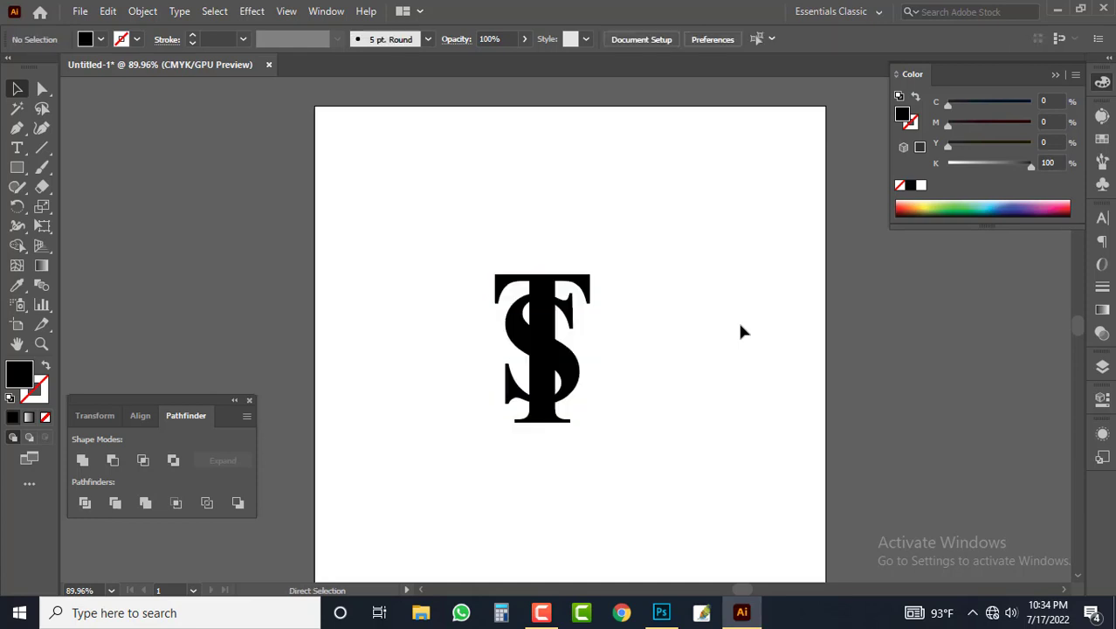
Step: Fill both overlapping letters with blue, using C 100, M 100, Y 0, K 0
{"action": "key", "text": "v"}
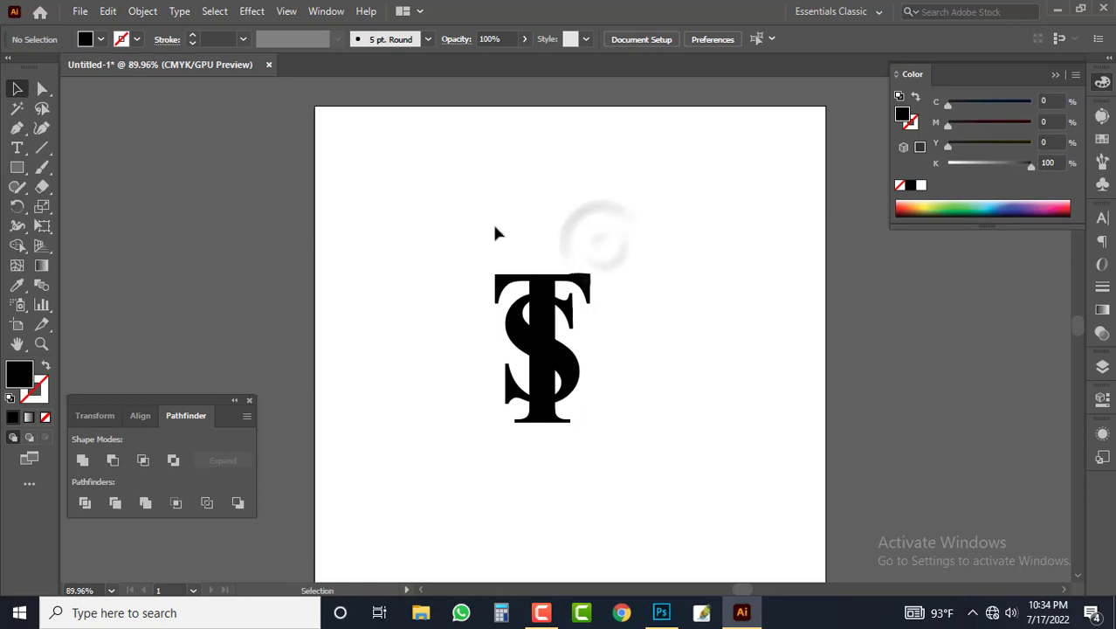
{"action": "left_click_drag", "start_coordinate": [494, 224], "coordinate": [587, 321]}
{"action": "left_click_drag", "start_coordinate": [1033, 168], "coordinate": [925, 168]}
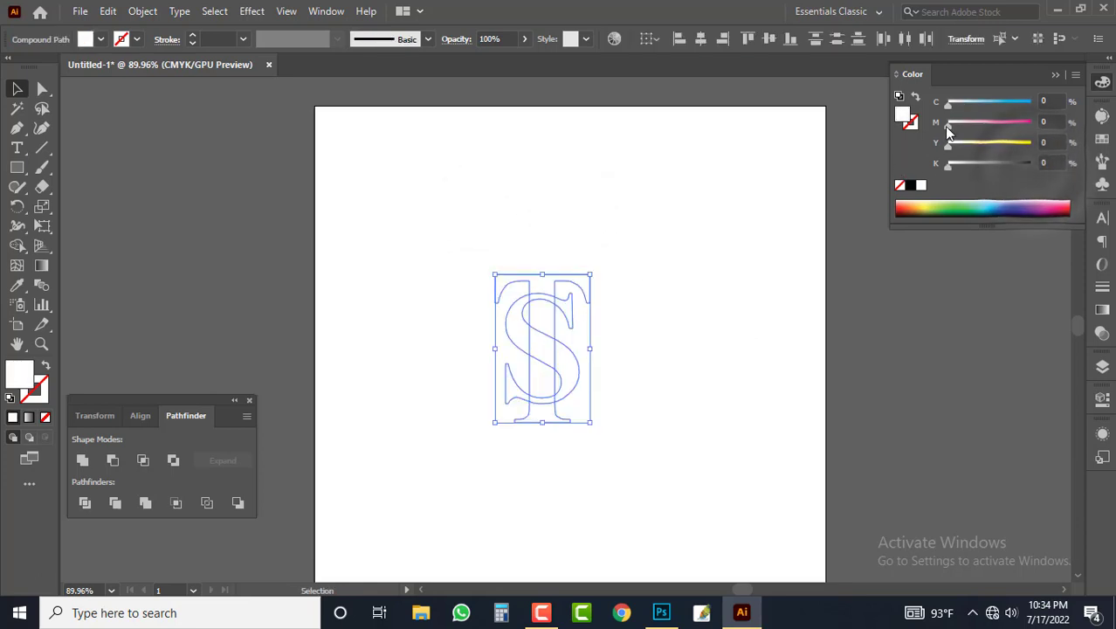
{"action": "left_click_drag", "start_coordinate": [949, 103], "coordinate": [1051, 140]}
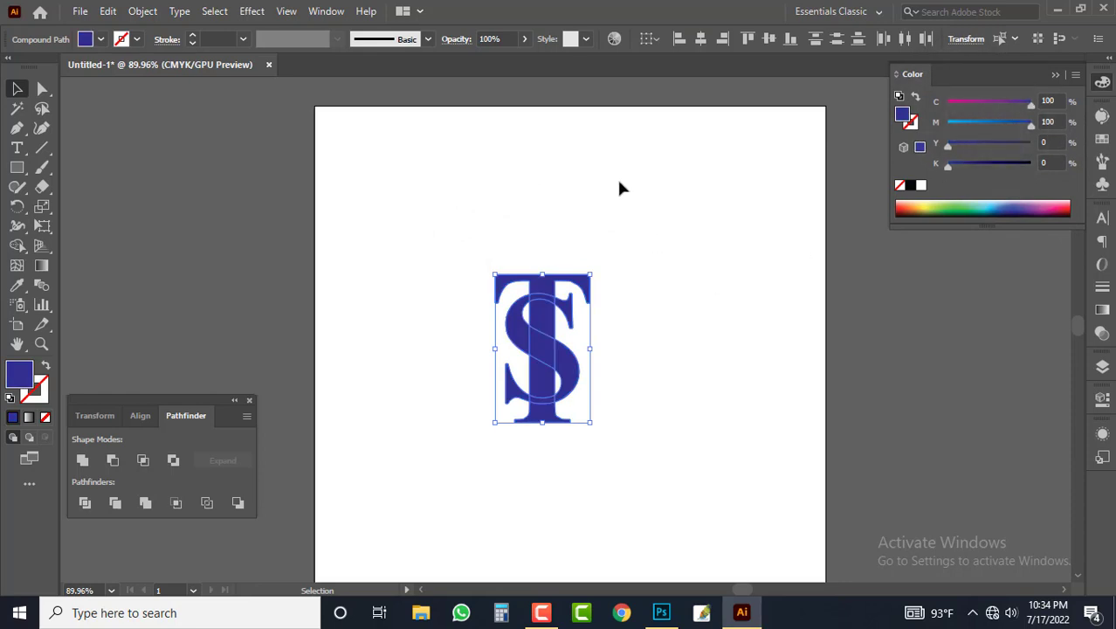
Step: Apply an Offset Path effect of 2 mm with miter joins to both overlapping blue letters
{"action": "left_click", "coordinate": [322, 10]}
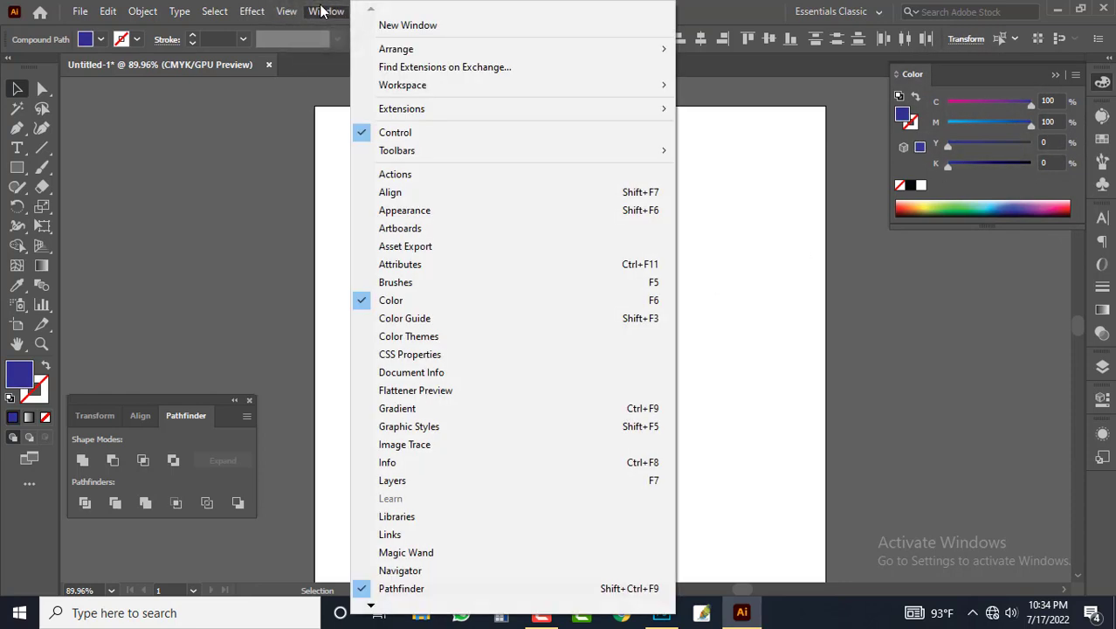
{"action": "left_click", "coordinate": [415, 217]}
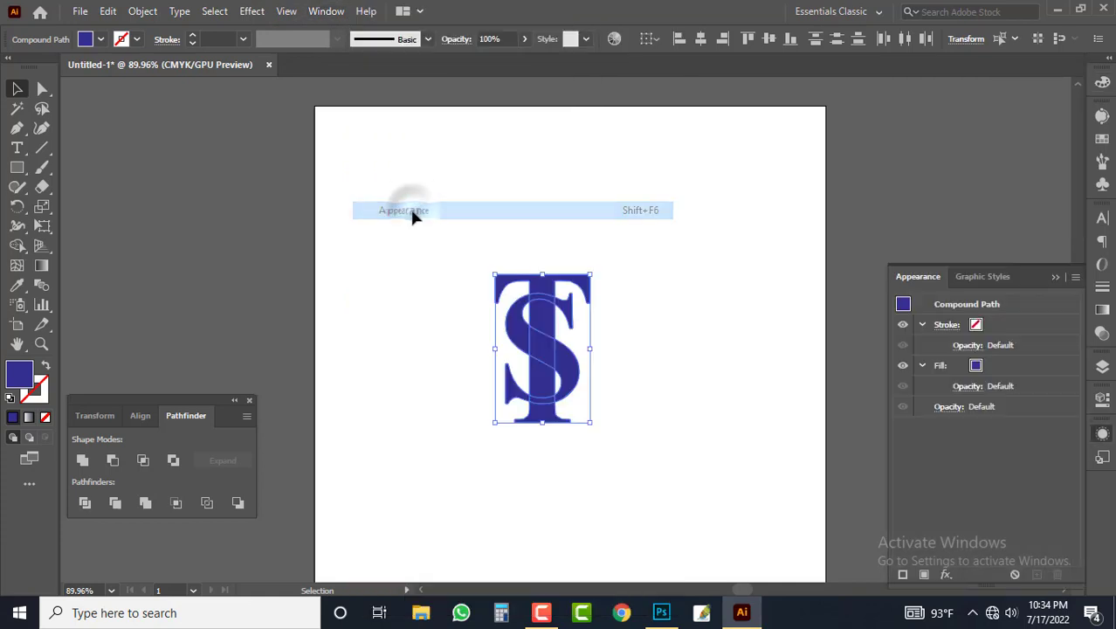
{"action": "left_click", "coordinate": [946, 576]}
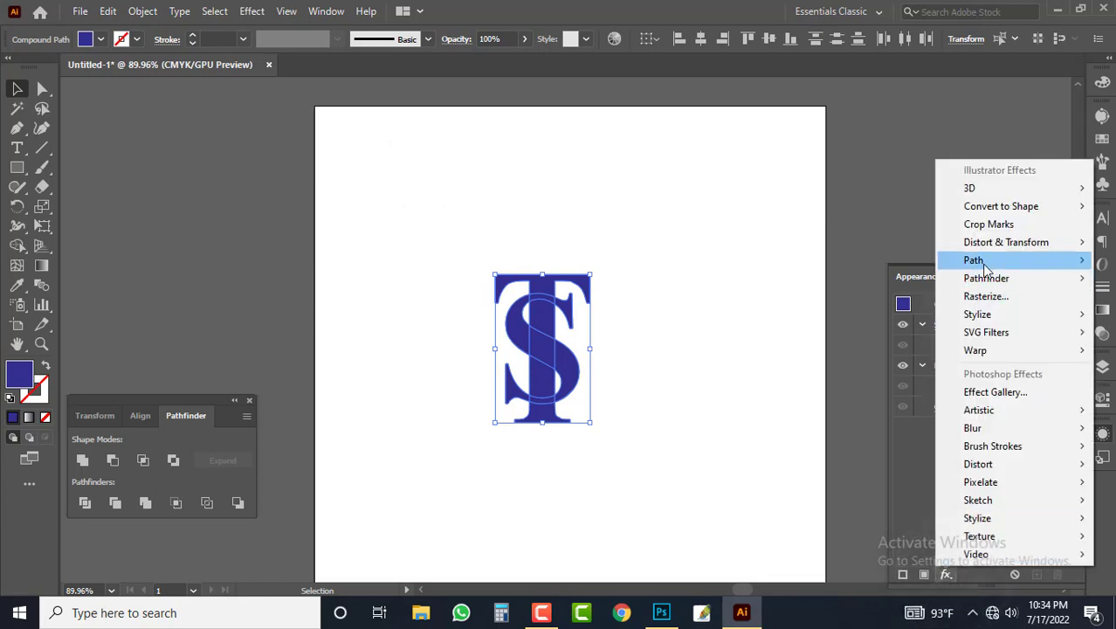
{"action": "mouse_move", "coordinate": [985, 271]}
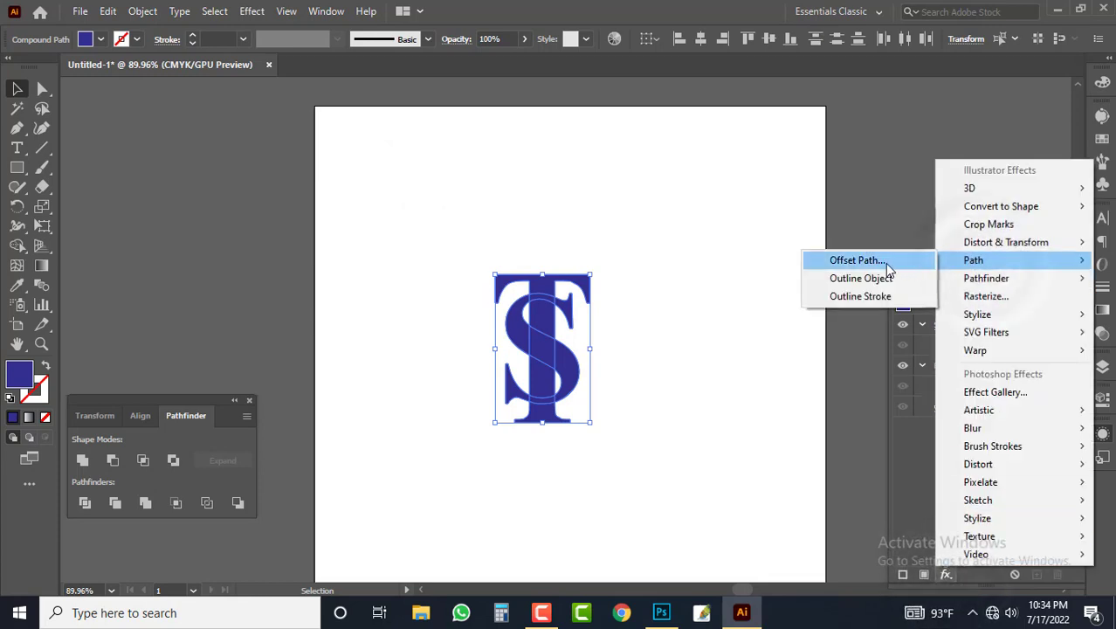
{"action": "left_click", "coordinate": [885, 261]}
{"action": "type", "text": "2"}
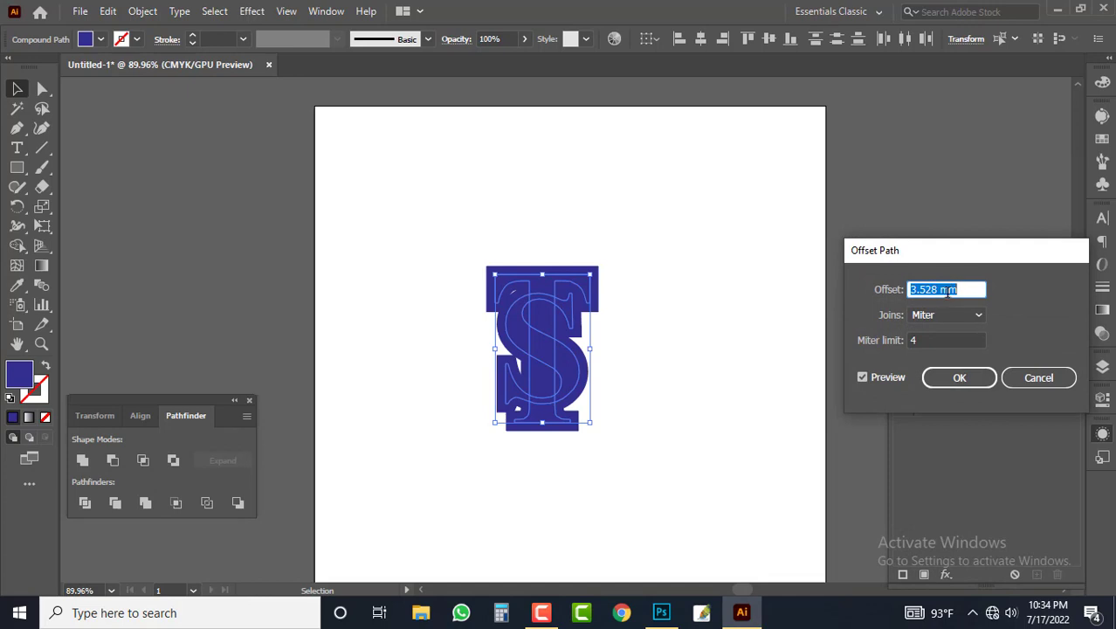
{"action": "key", "text": "Down"}
{"action": "key", "text": "Up"}
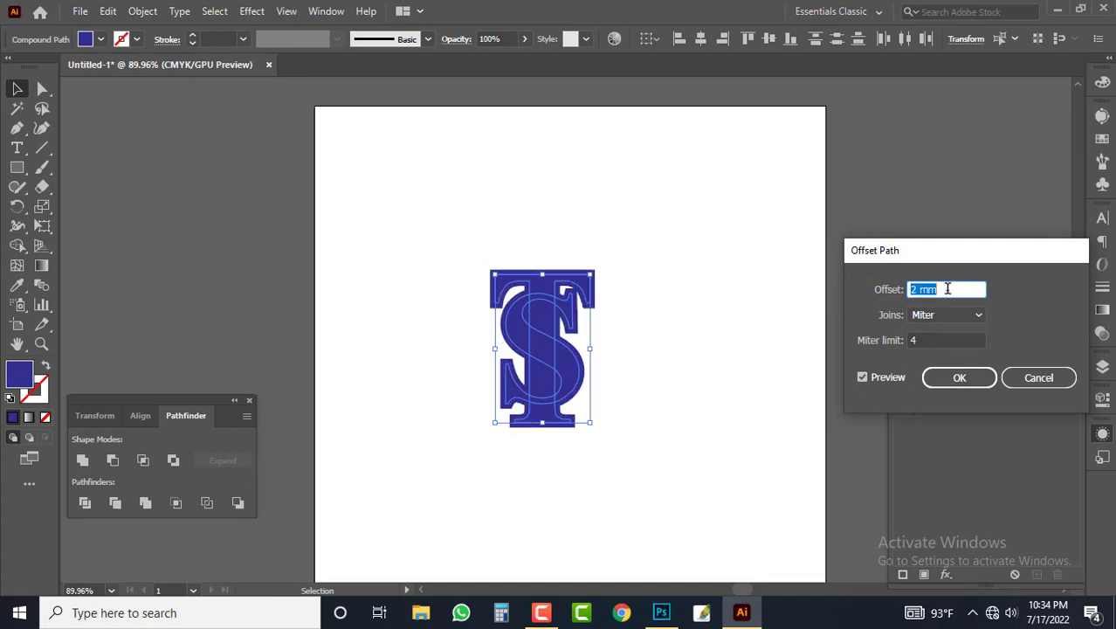
{"action": "type", "text": "1.5"}
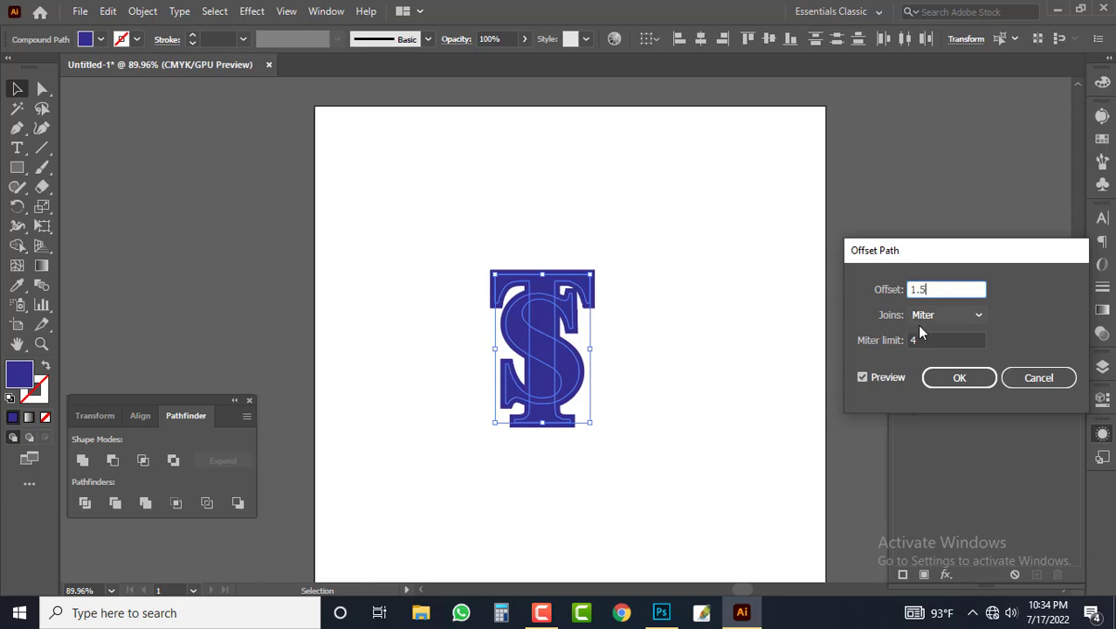
{"action": "left_click", "coordinate": [944, 315]}
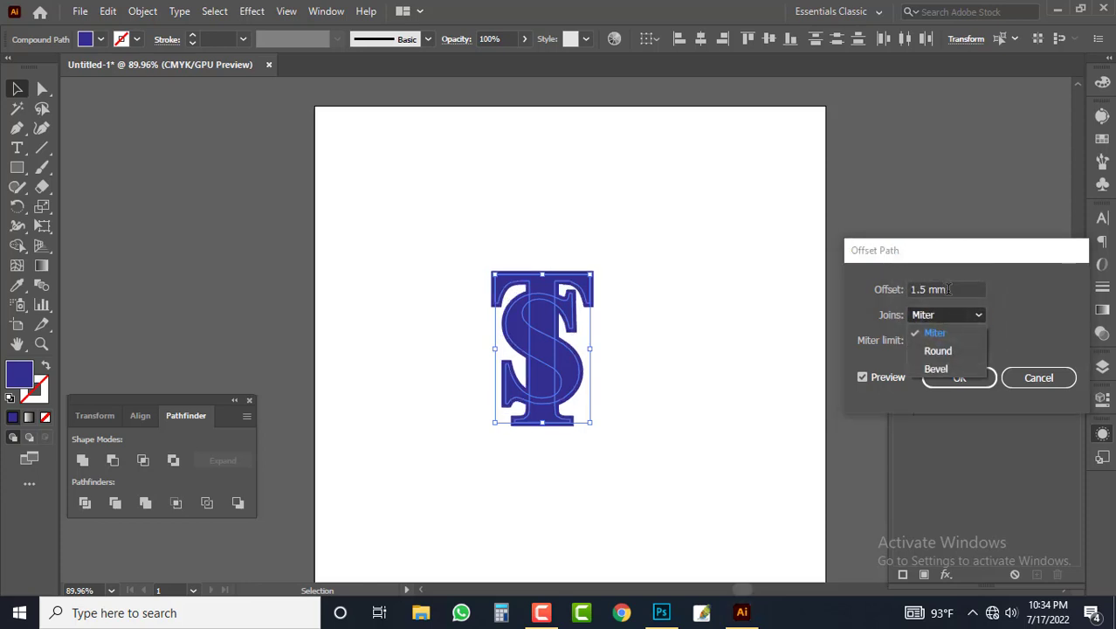
{"action": "left_click", "coordinate": [942, 287]}
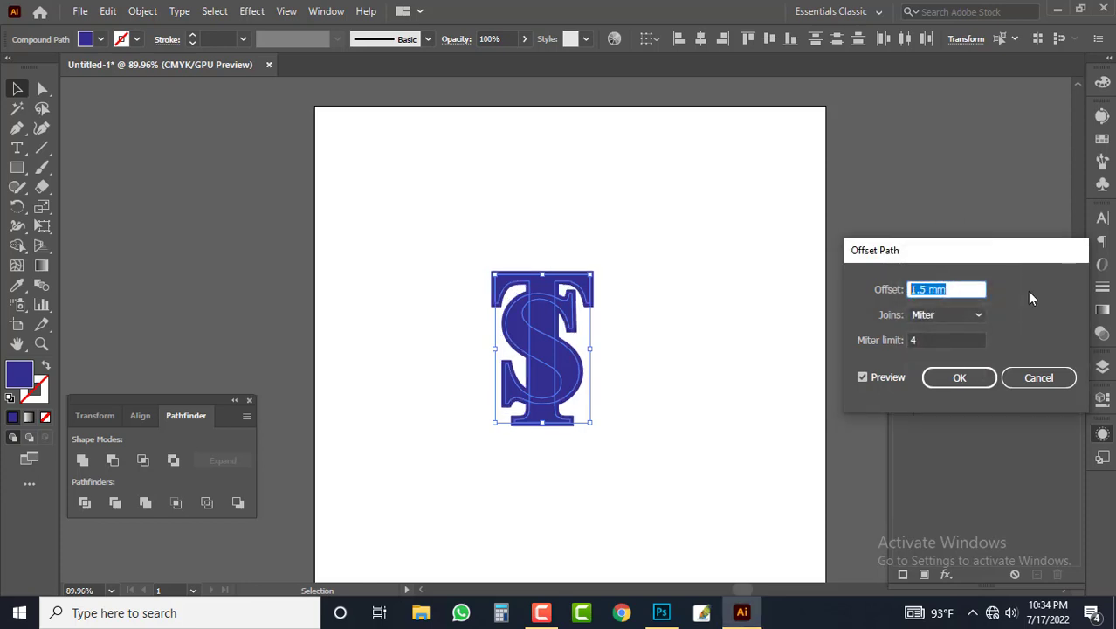
{"action": "type", "text": "2"}
{"action": "key", "text": "Return"}
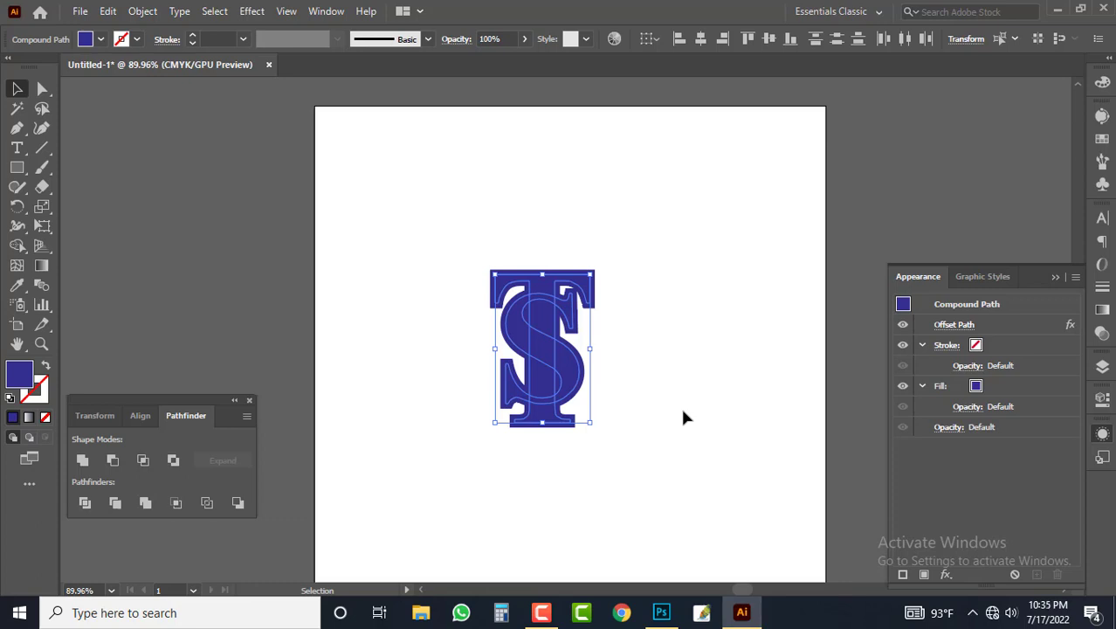
Step: Paste the copied black letters in place on top of the offset blue ones
{"action": "key", "text": "a"}
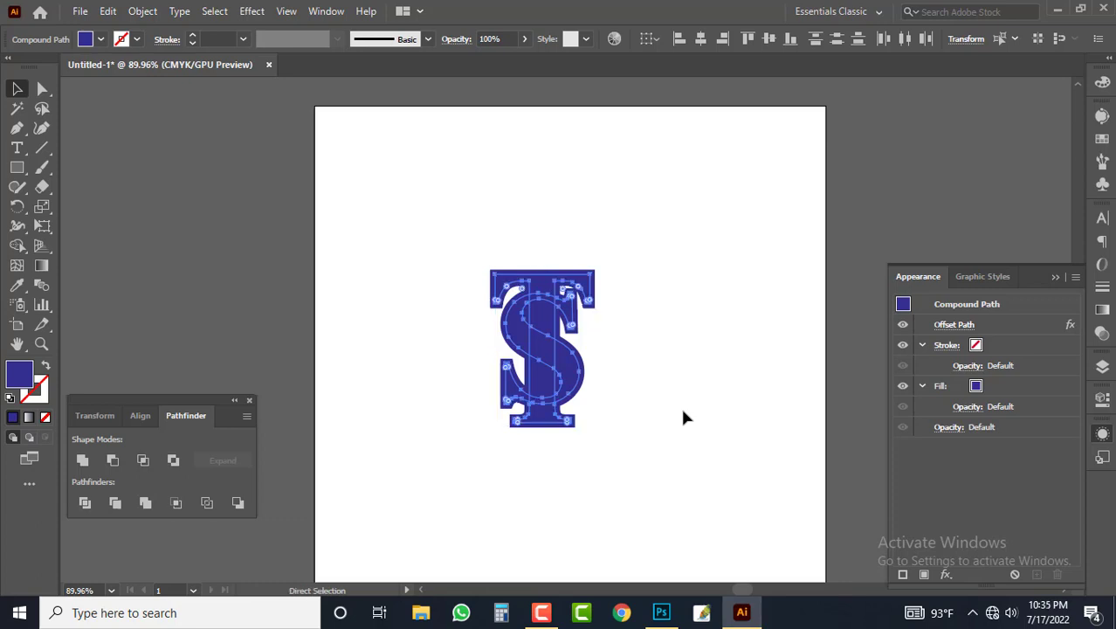
{"action": "key", "text": "ctrl+alt+shift+v"}
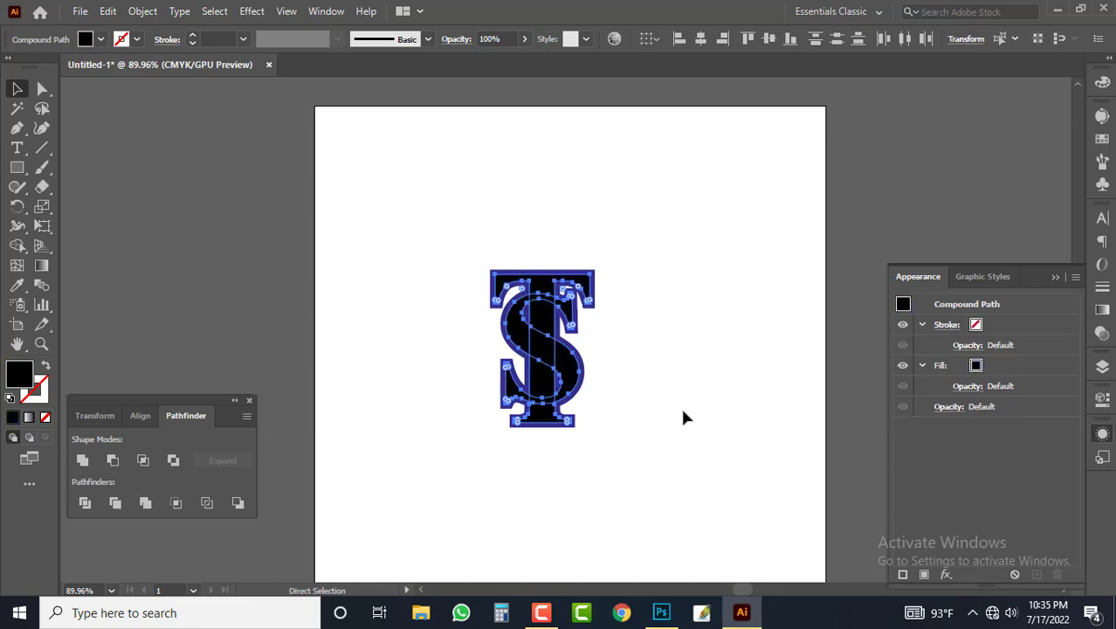
{"action": "left_click", "coordinate": [681, 406]}
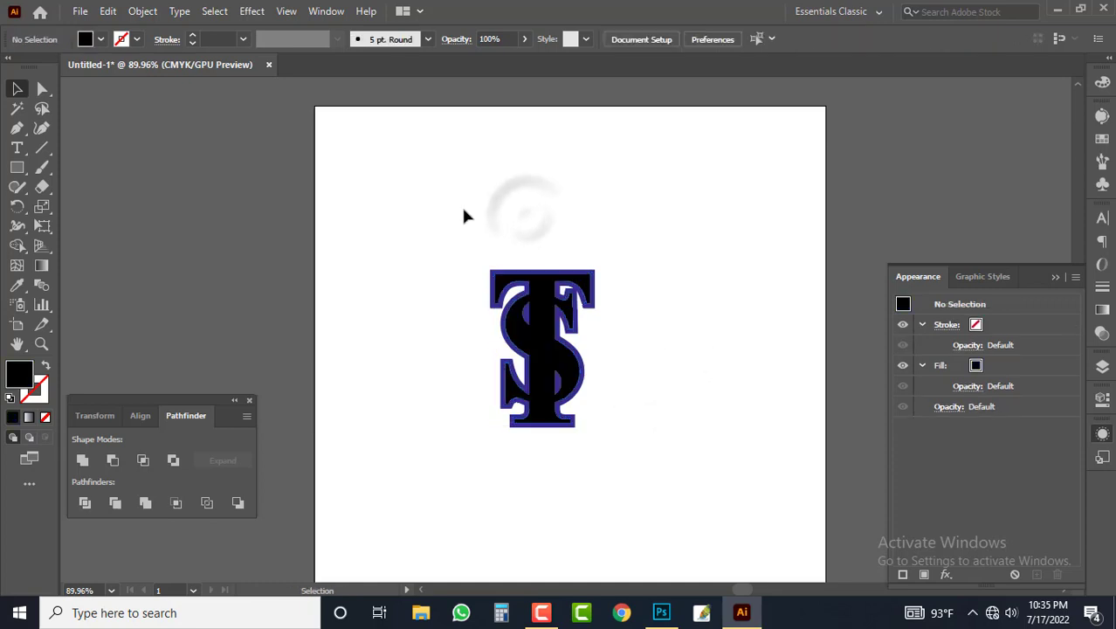
Step: Select all the black and blue letters and expand their appearance
{"action": "left_click_drag", "start_coordinate": [463, 209], "coordinate": [648, 372]}
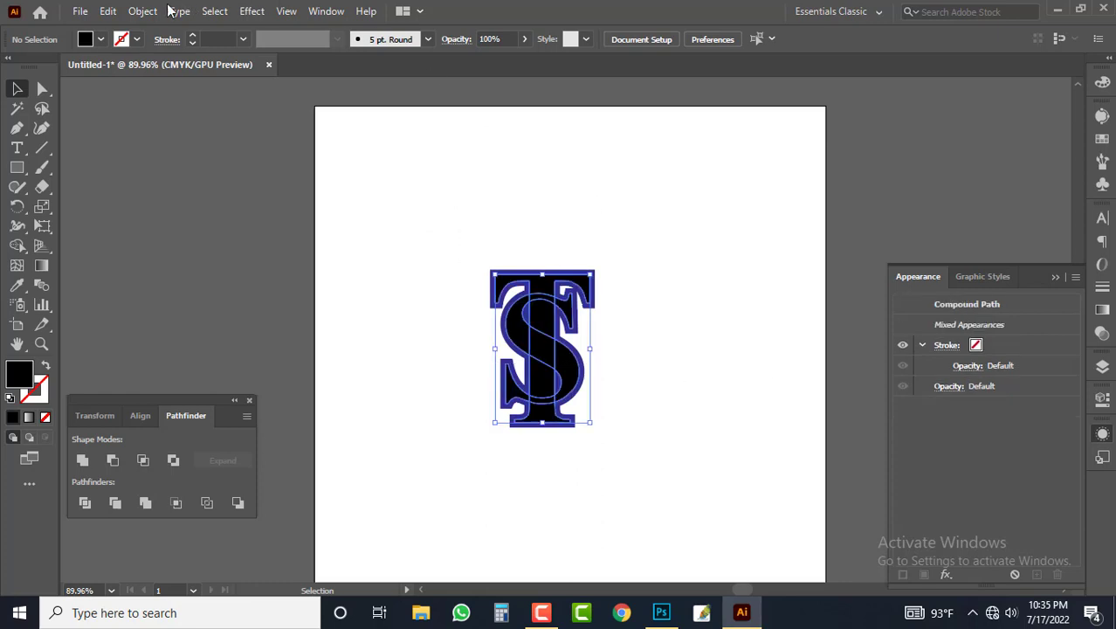
{"action": "left_click", "coordinate": [143, 10]}
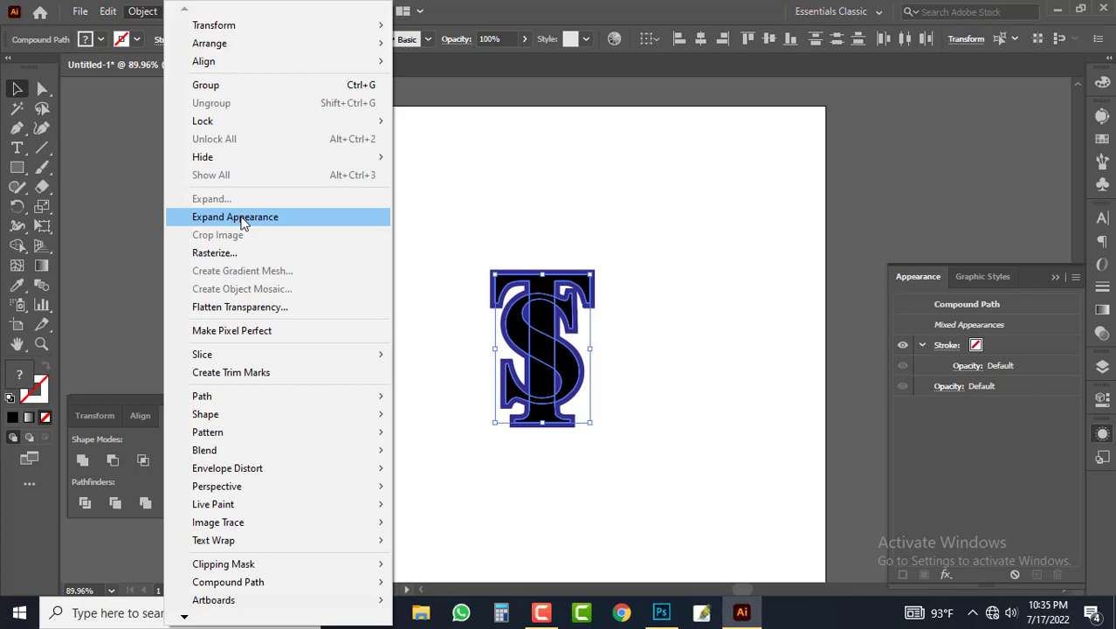
{"action": "left_click", "coordinate": [243, 219]}
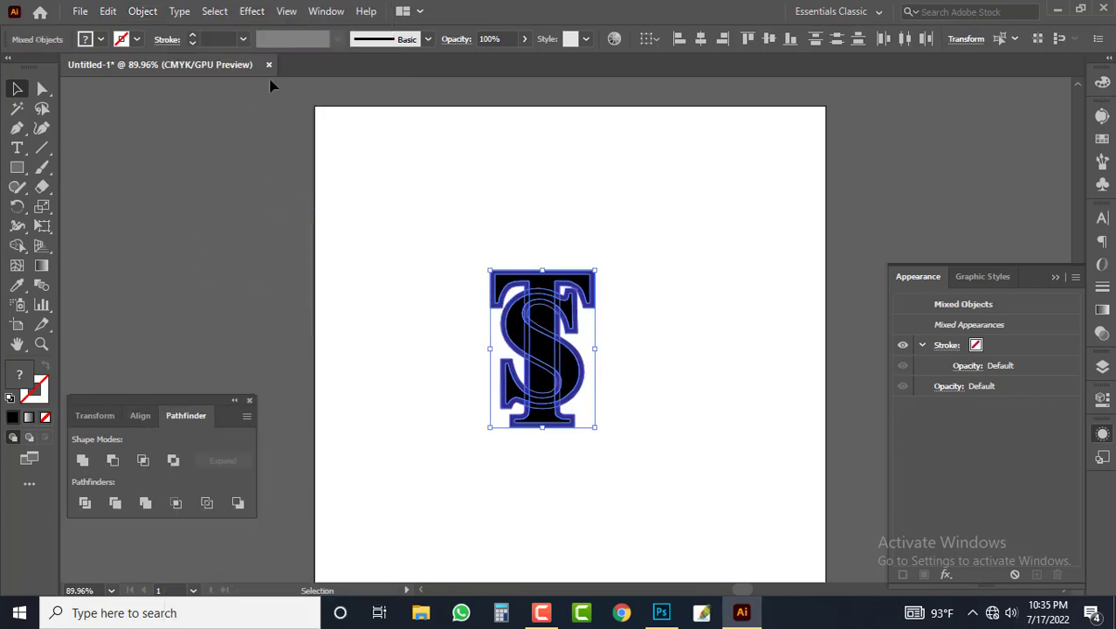
Step: Divide the overlapping letter shapes with Pathfinder and ungroup the resulting pieces
{"action": "left_click", "coordinate": [176, 411]}
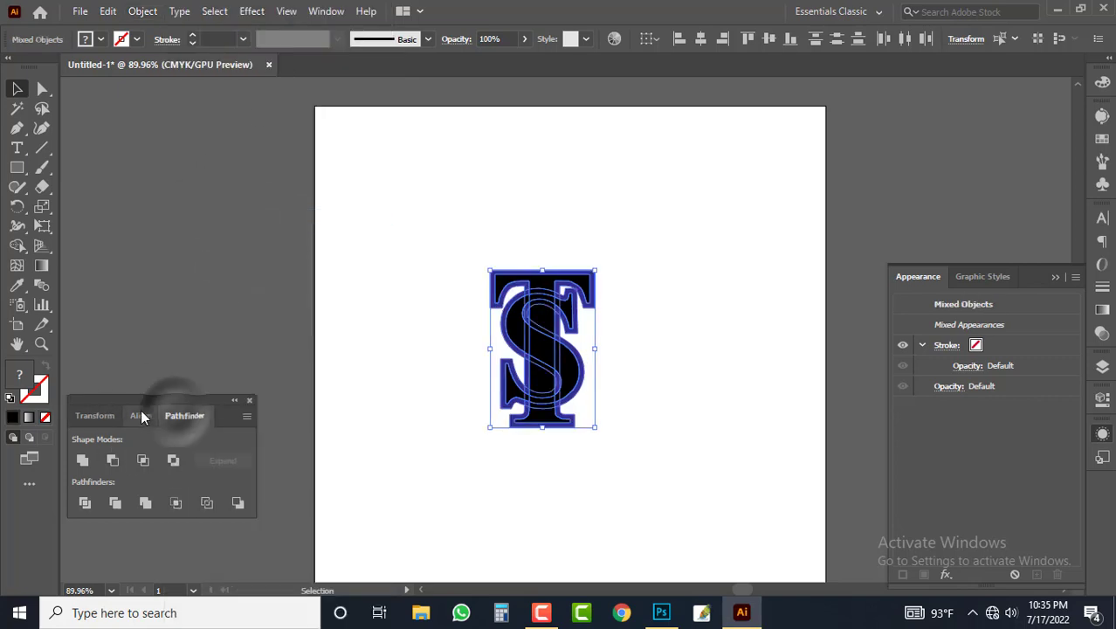
{"action": "left_click", "coordinate": [141, 412]}
{"action": "left_click", "coordinate": [175, 412]}
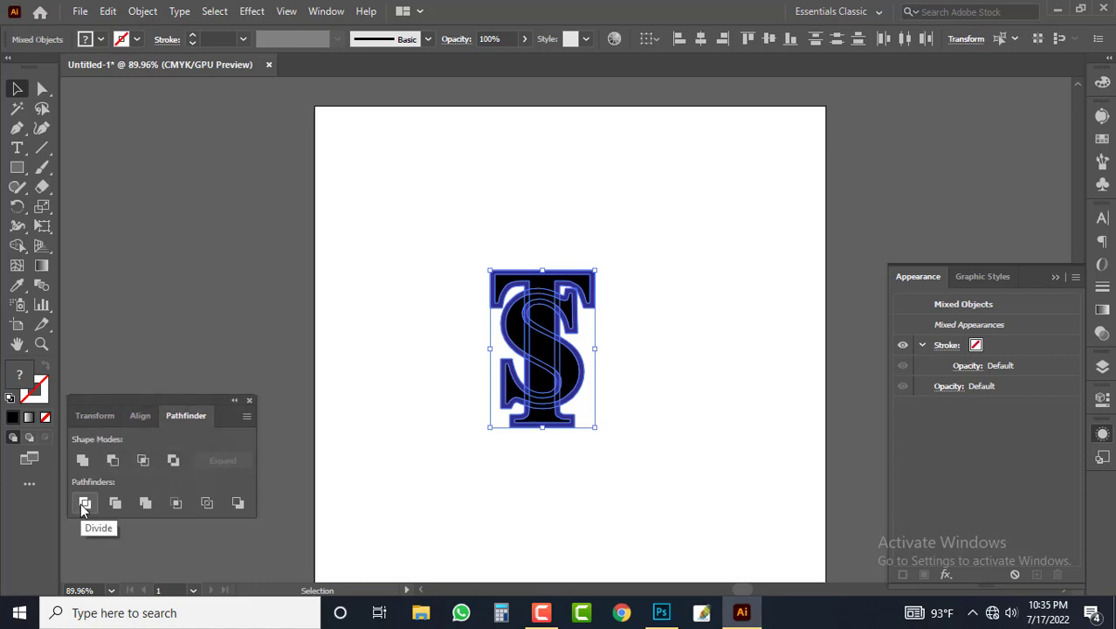
{"action": "left_click", "coordinate": [85, 504]}
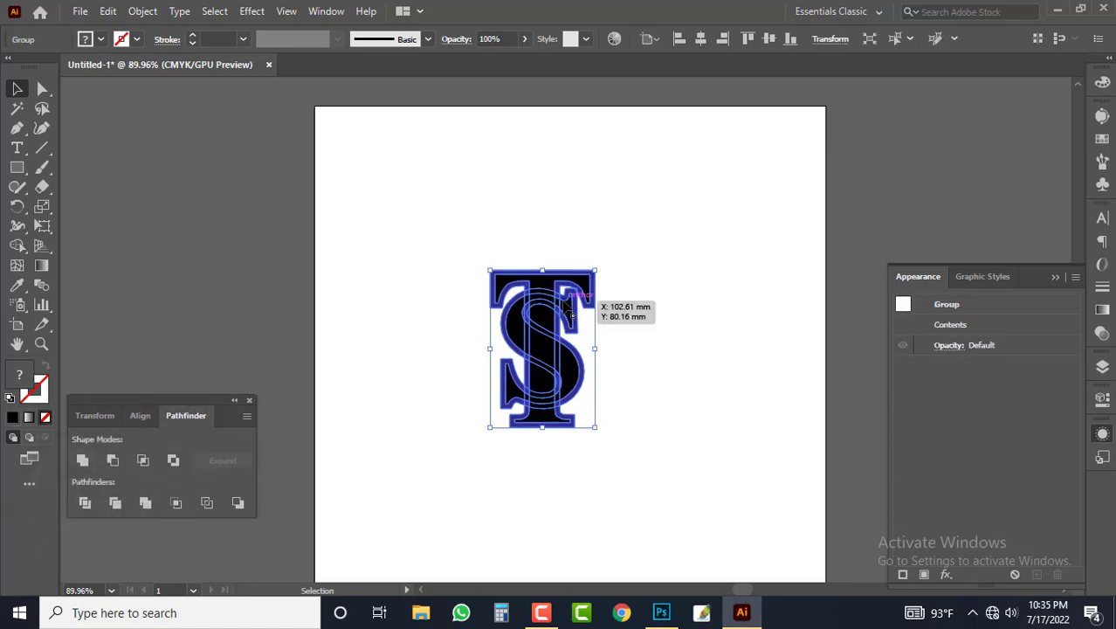
{"action": "right_click", "coordinate": [546, 296]}
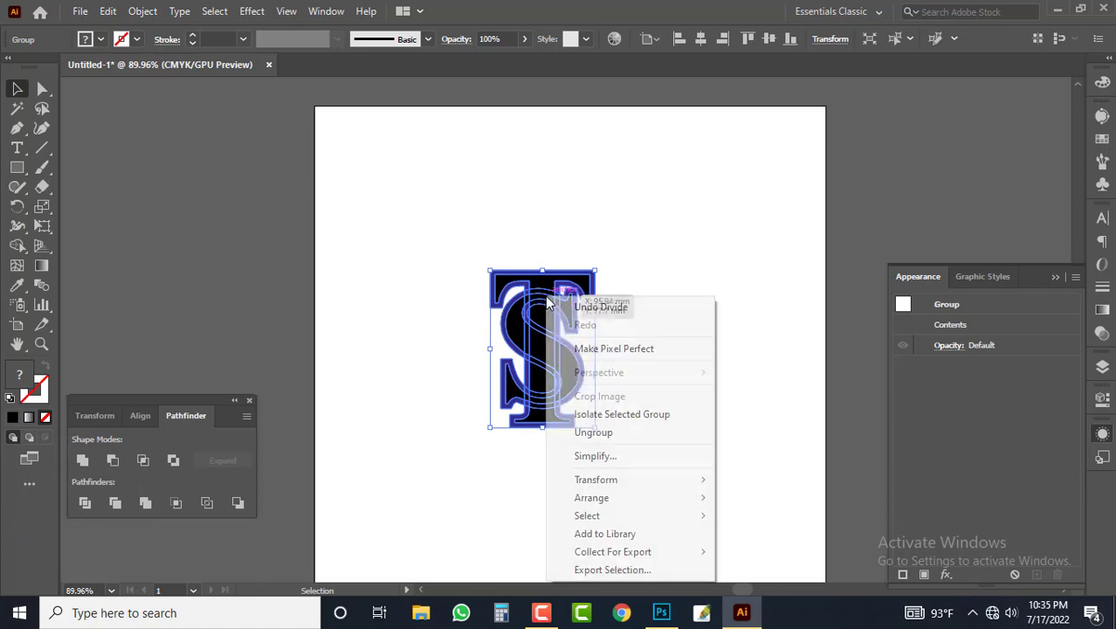
{"action": "left_click", "coordinate": [599, 432]}
{"action": "left_click", "coordinate": [634, 317]}
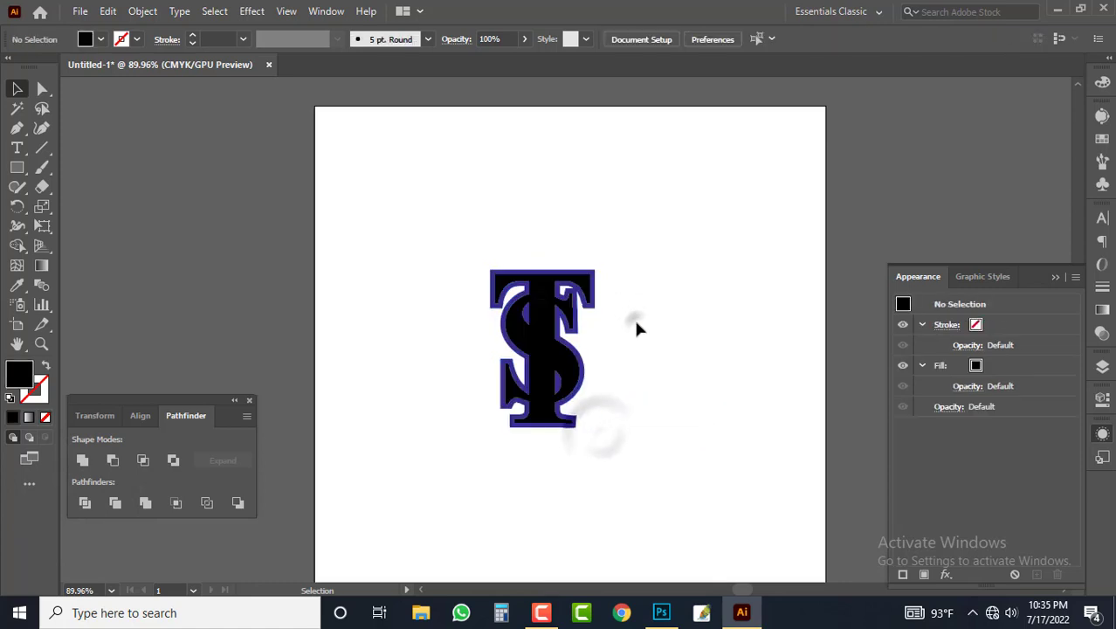
Step: Select all blue outline pieces with the Magic Wand and delete them, leaving only the black shapes
{"action": "left_click_drag", "start_coordinate": [512, 370], "coordinate": [682, 377]}
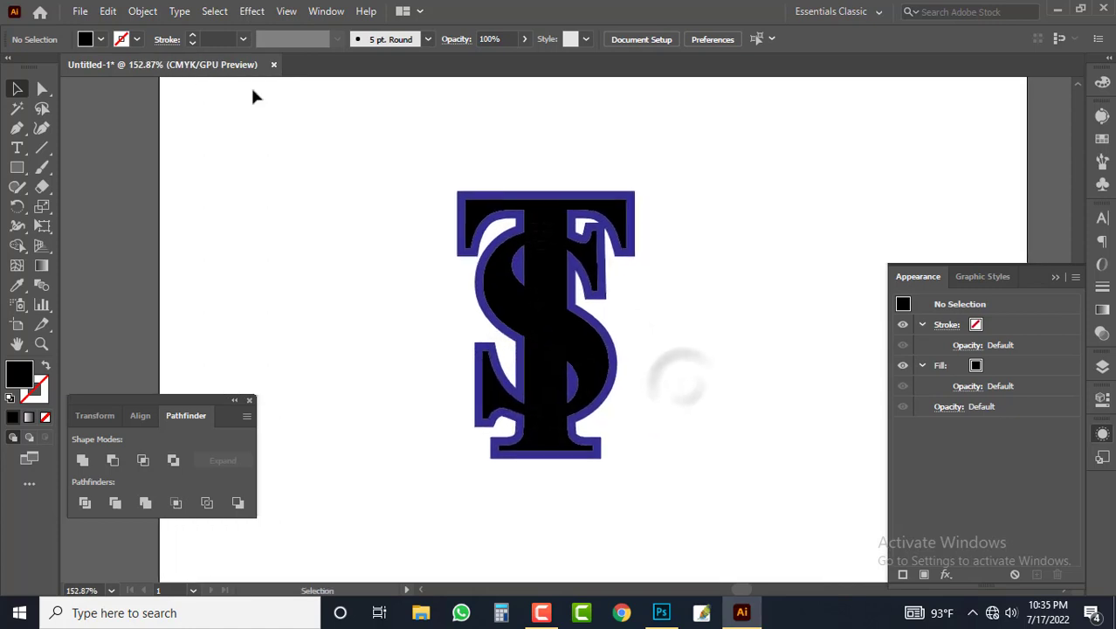
{"action": "left_click", "coordinate": [18, 110]}
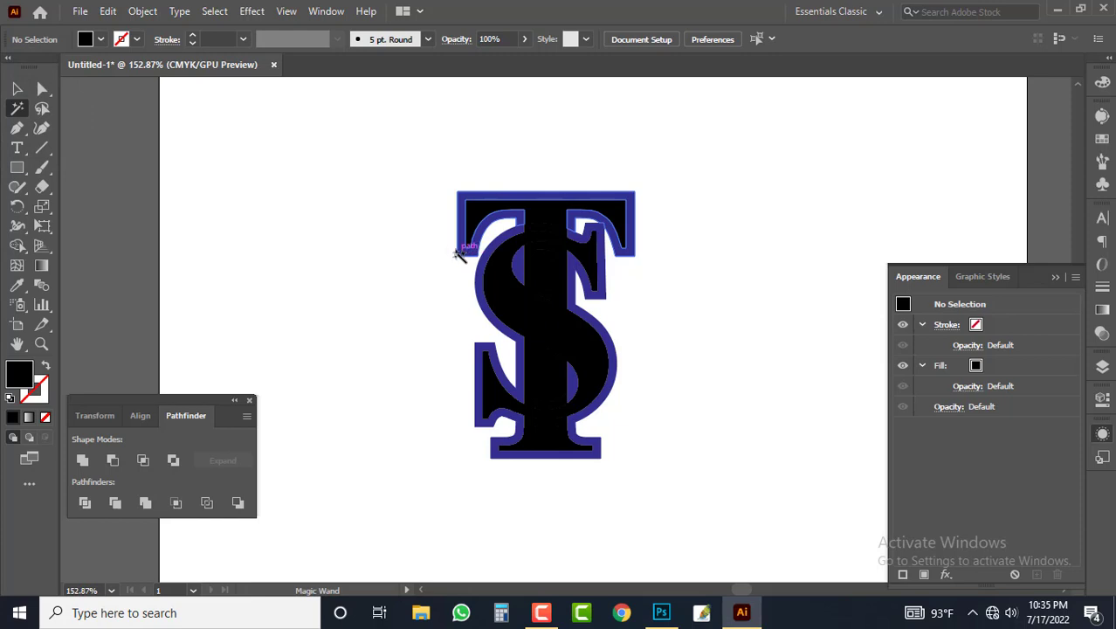
{"action": "left_click", "coordinate": [461, 254]}
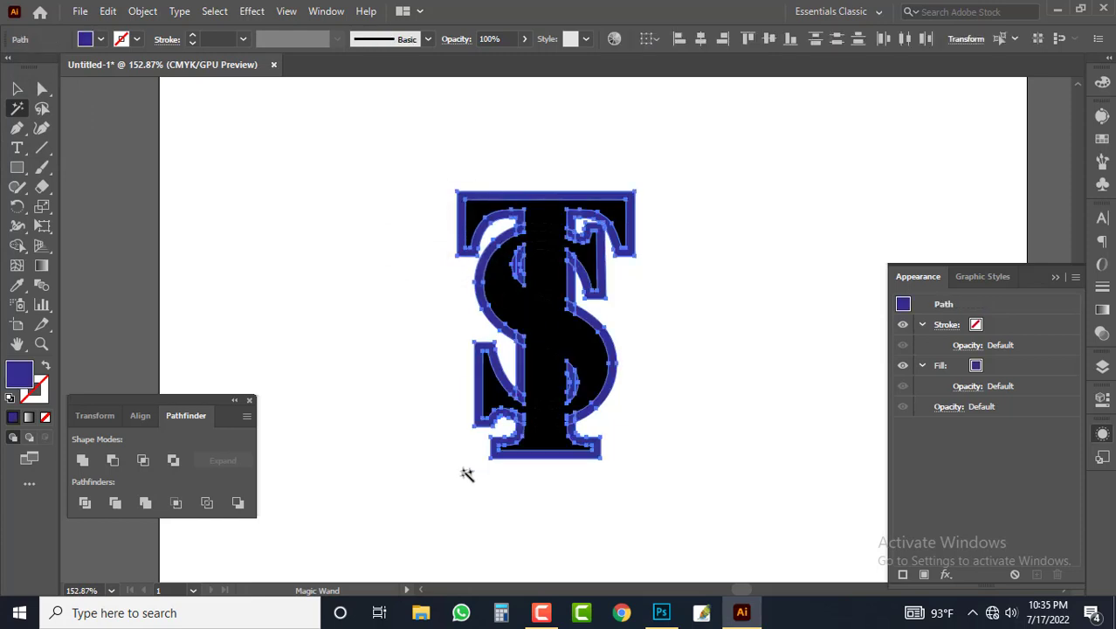
{"action": "key", "text": "Delete"}
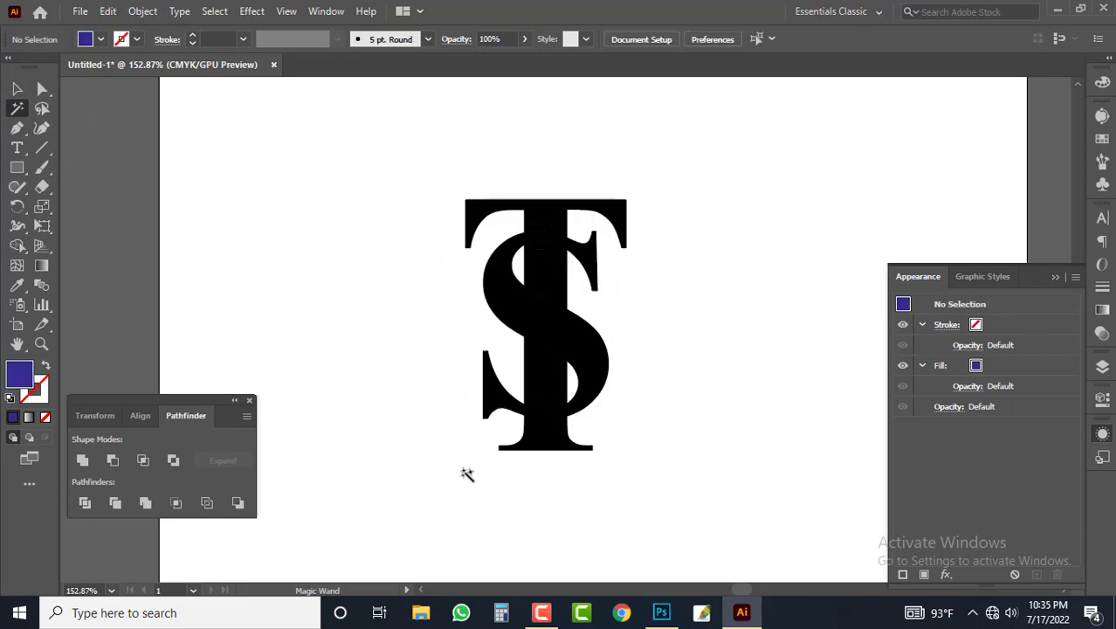
Step: Delete the two slivers of the T's stem directly above and below the S's diagonal stroke
{"action": "left_click", "coordinate": [656, 326]}
{"action": "key", "text": "ctrl+space"}
{"action": "left_click_drag", "start_coordinate": [612, 361], "coordinate": [691, 379]}
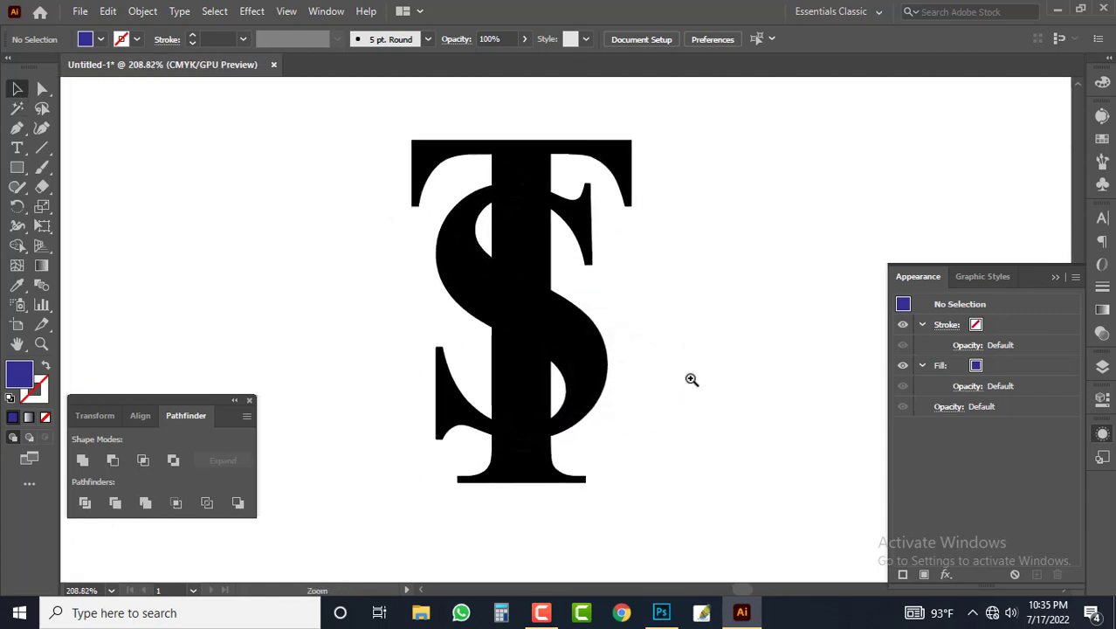
{"action": "left_click", "coordinate": [539, 281]}
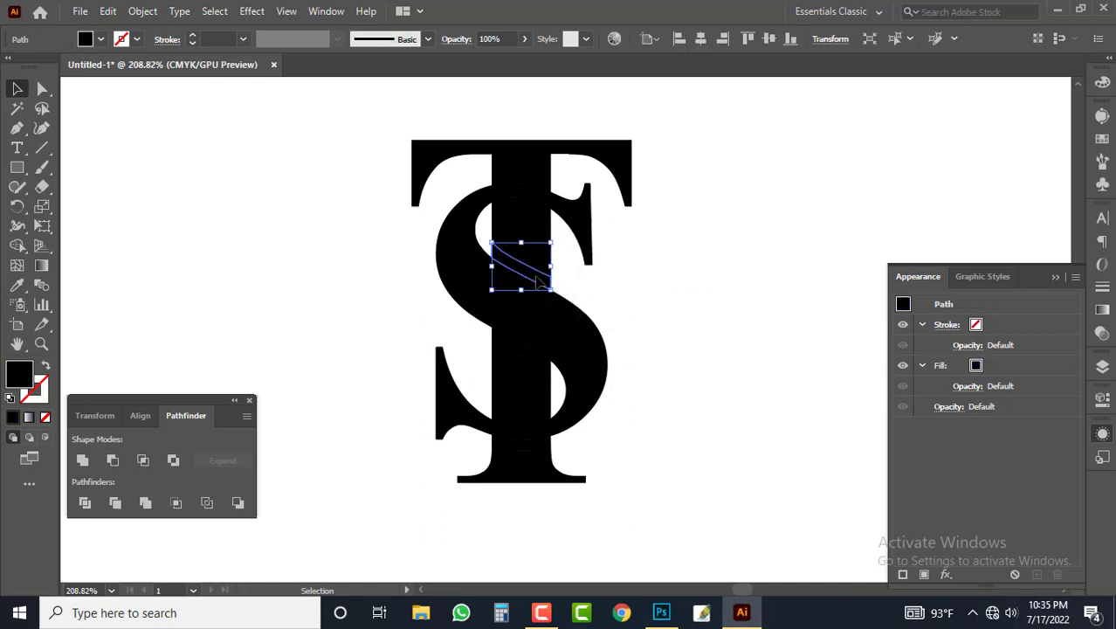
{"action": "key", "text": "Delete"}
{"action": "left_click", "coordinate": [525, 355]}
{"action": "key", "text": "Delete"}
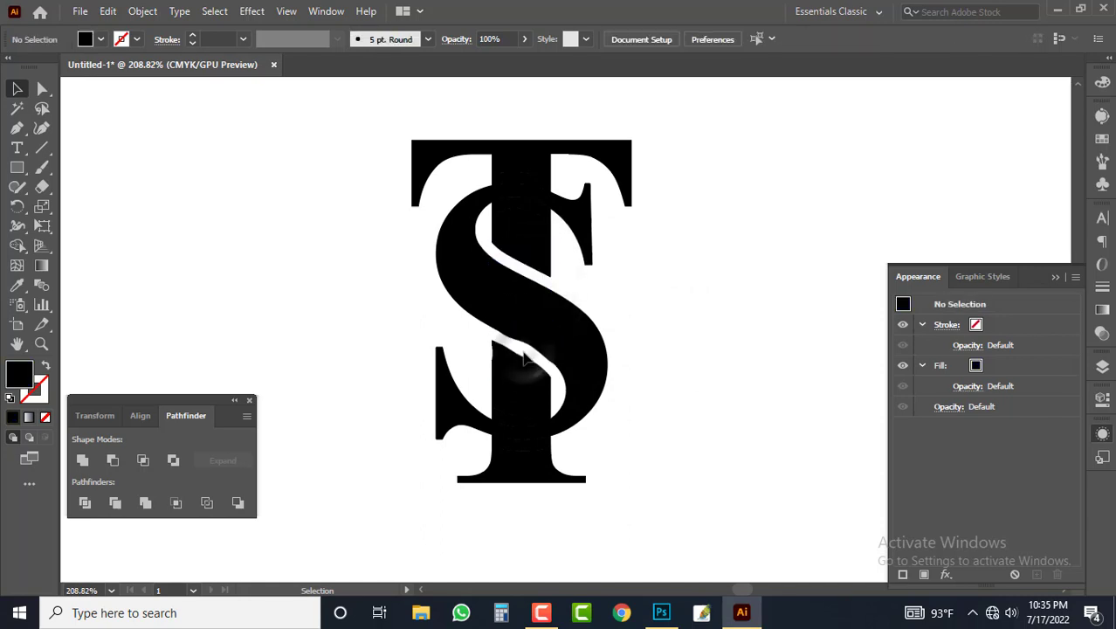
Step: Delete the four small S fragments touching the T's stem to open gaps around its upper and lower parts
{"action": "left_click", "coordinate": [557, 432]}
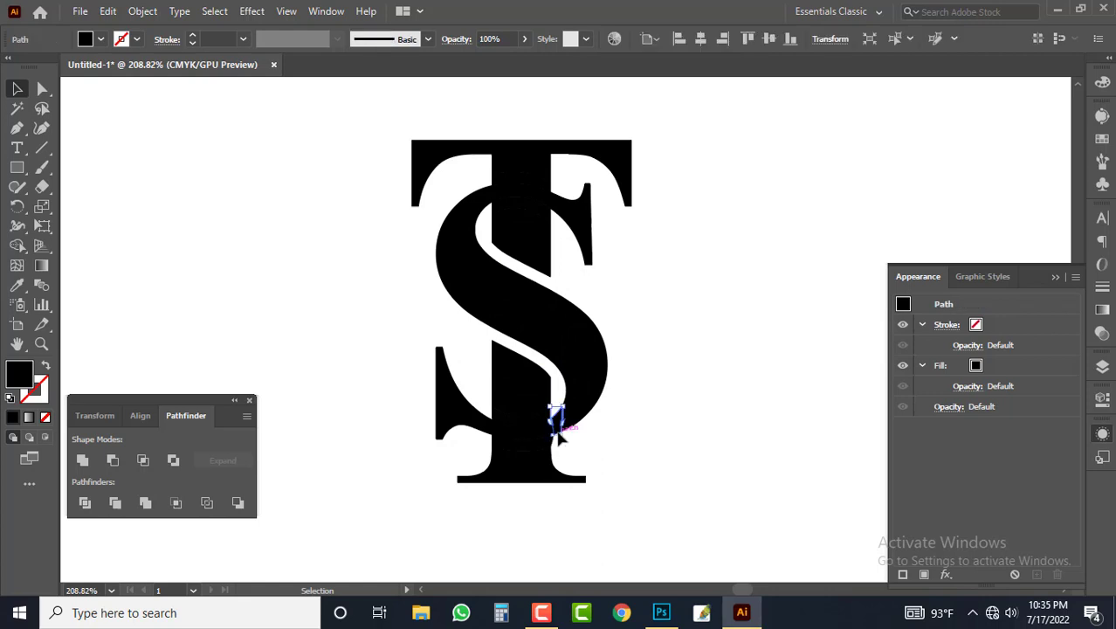
{"action": "key", "text": "Delete"}
{"action": "left_click", "coordinate": [488, 430]}
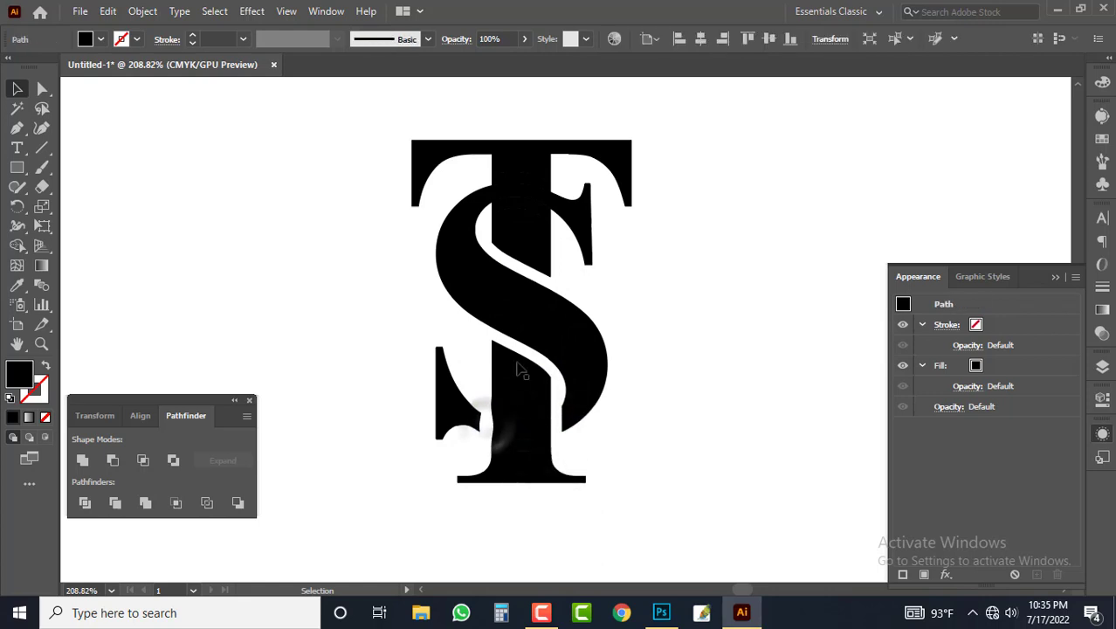
{"action": "key", "text": "Delete"}
{"action": "left_click", "coordinate": [556, 207]}
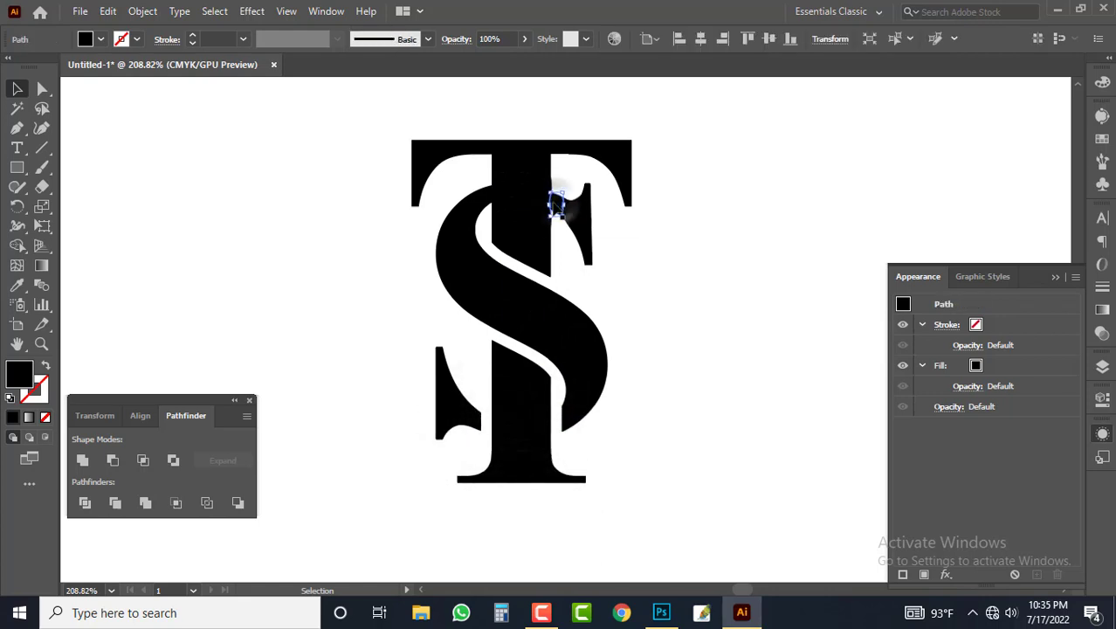
{"action": "key", "text": "Delete"}
{"action": "left_click", "coordinate": [486, 199]}
{"action": "key", "text": "Delete"}
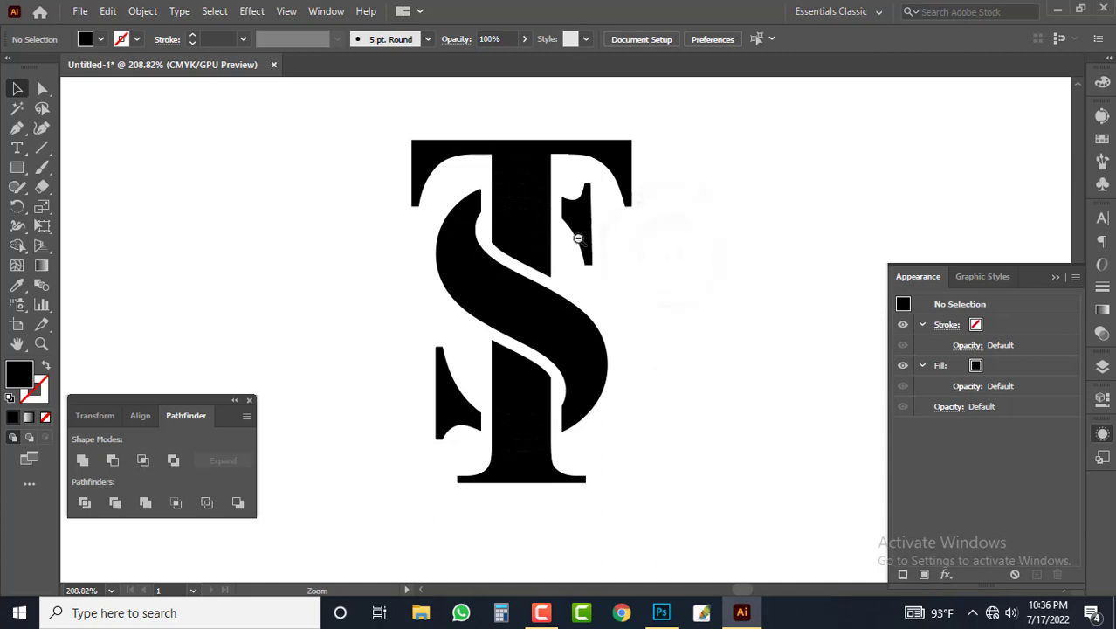
Step: Recolour the S's two serif tips, two curved sides and middle diagonal piece with a CMYK fill of C 100, M 0, Y 0, K 0
{"action": "key", "text": "ctrl+minus"}
{"action": "key", "text": "ctrl+minus"}
{"action": "left_click_drag", "start_coordinate": [578, 239], "coordinate": [605, 281]}
{"action": "left_click_drag", "start_coordinate": [559, 412], "coordinate": [603, 389]}
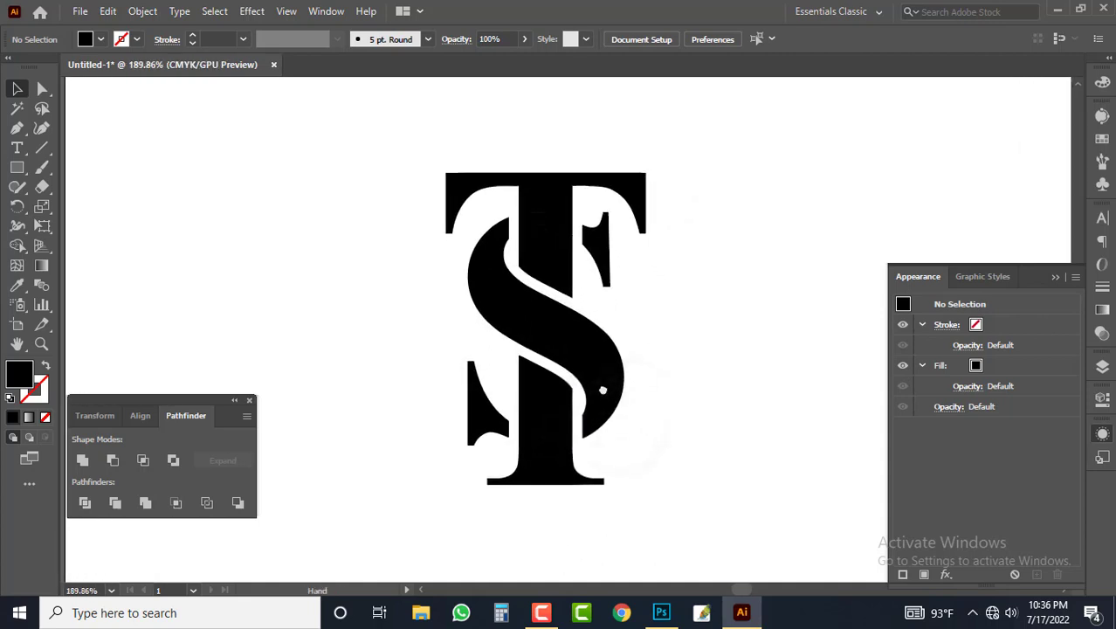
{"action": "left_click_drag", "start_coordinate": [604, 344], "coordinate": [612, 347]}
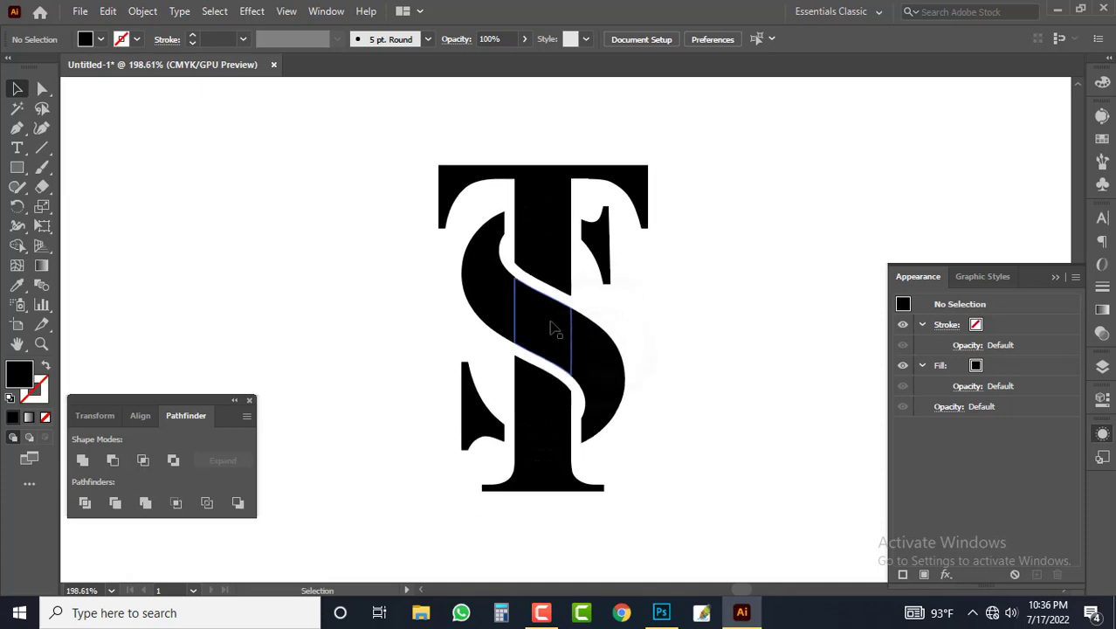
{"action": "left_click", "coordinate": [485, 258]}
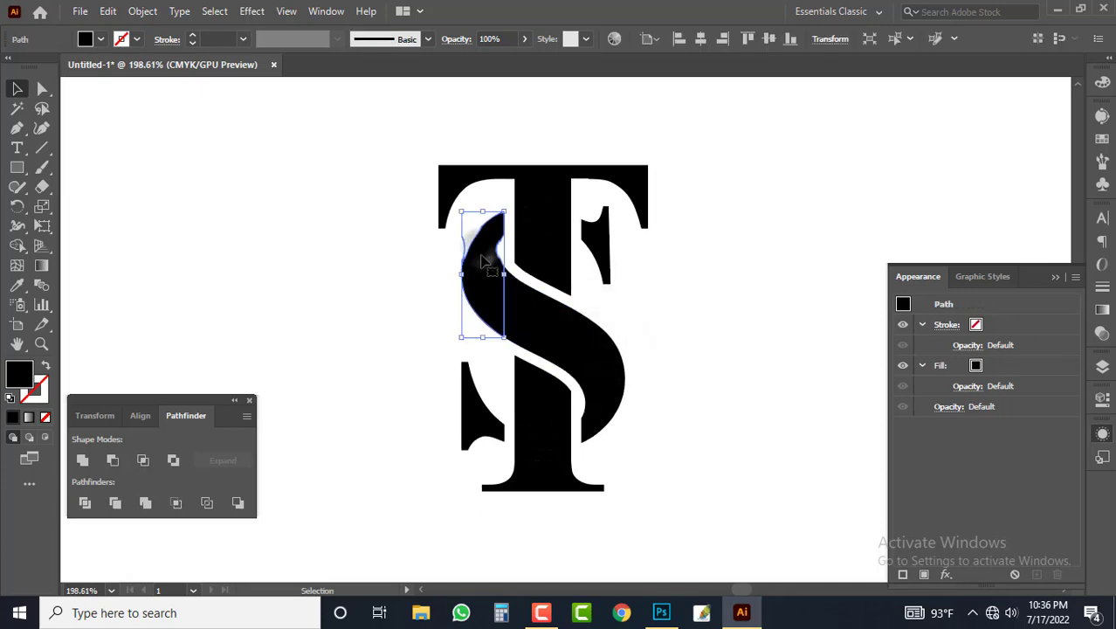
{"action": "left_click", "coordinate": [526, 313], "text": "shift"}
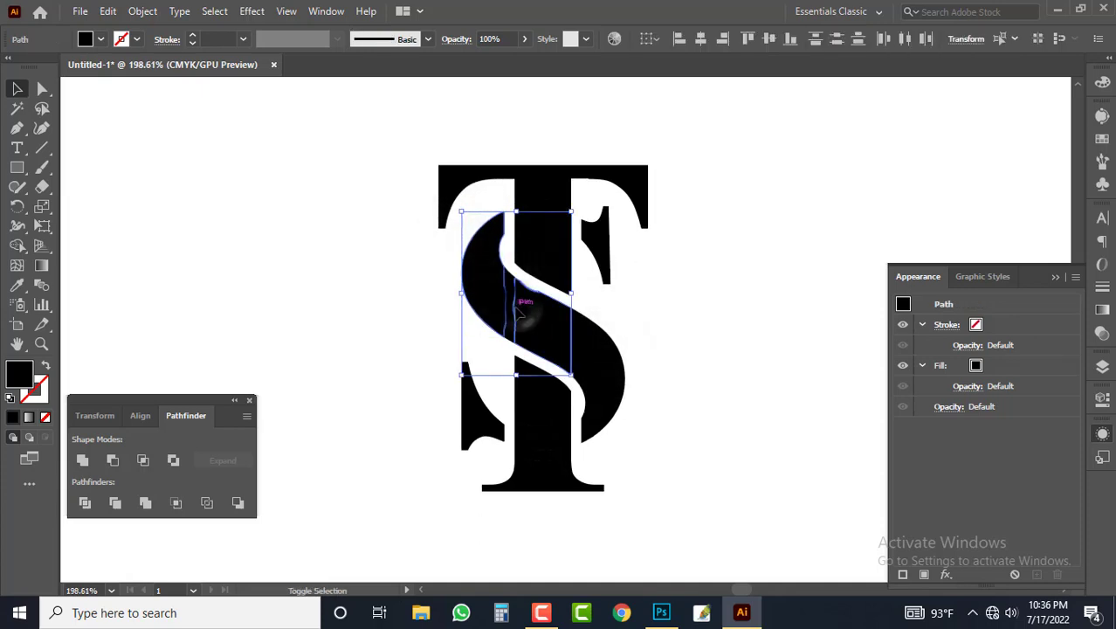
{"action": "left_click", "coordinate": [592, 363], "text": "shift"}
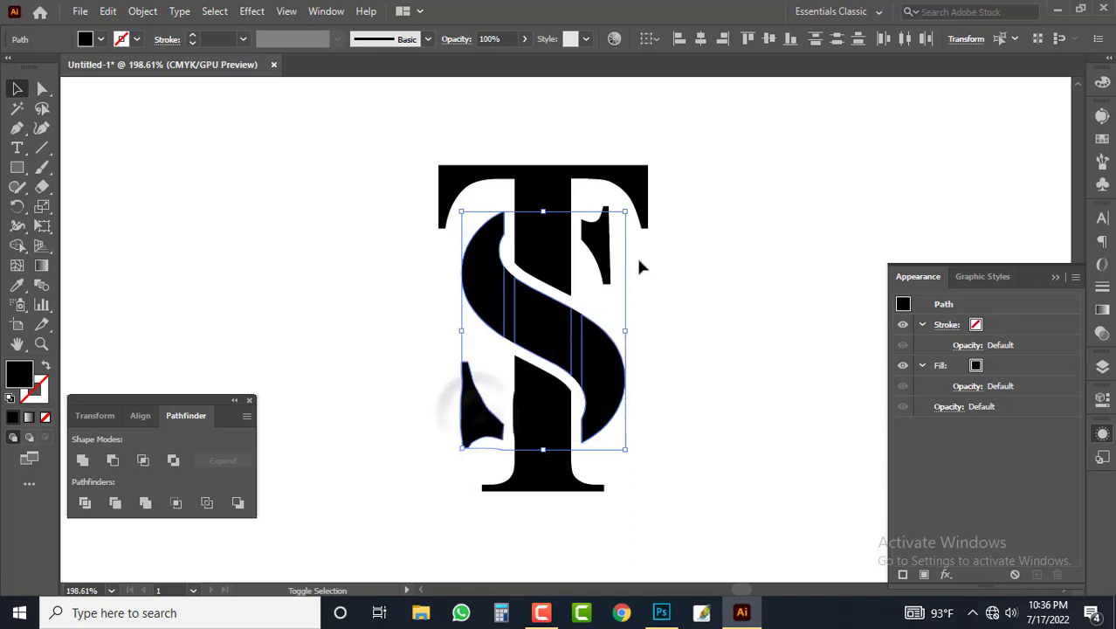
{"action": "left_click", "coordinate": [598, 246], "text": "shift"}
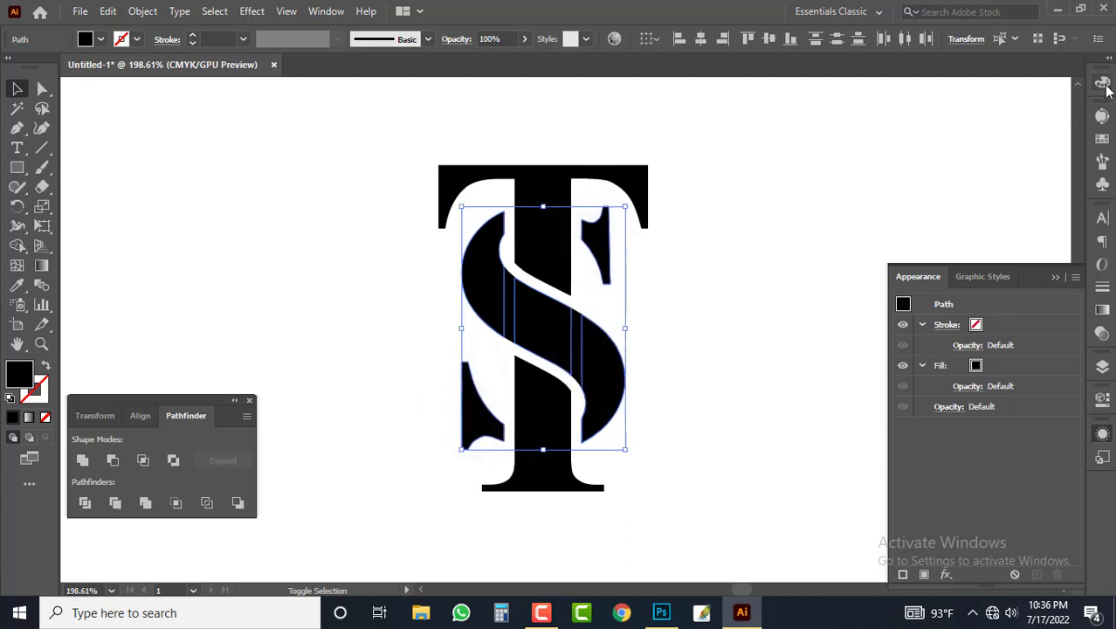
{"action": "left_click", "coordinate": [1103, 85]}
{"action": "left_click", "coordinate": [1076, 76]}
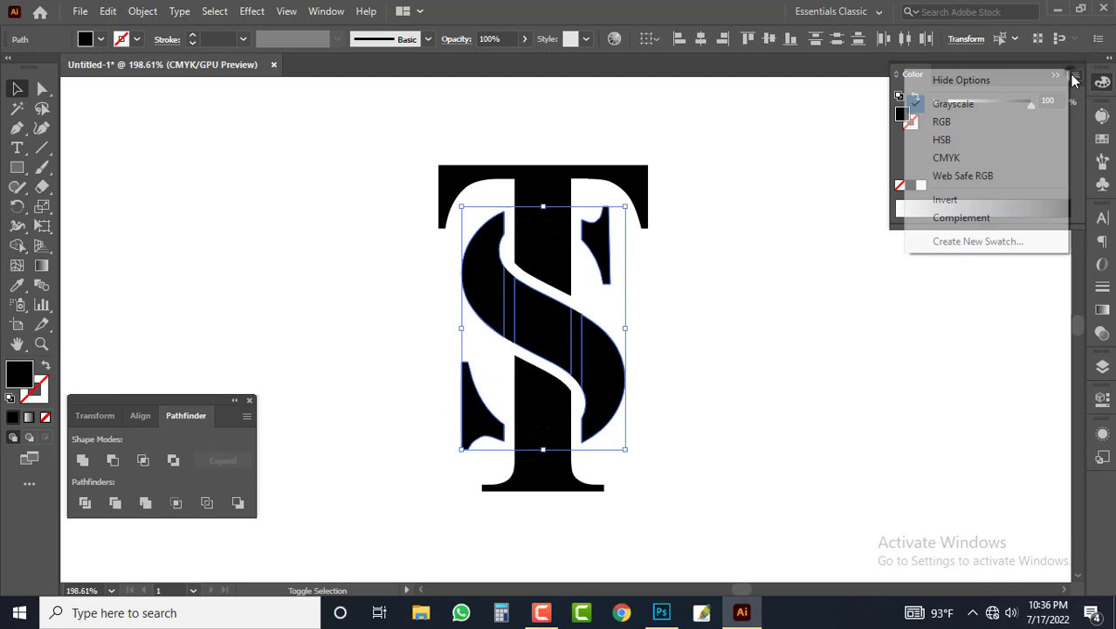
{"action": "left_click", "coordinate": [942, 157]}
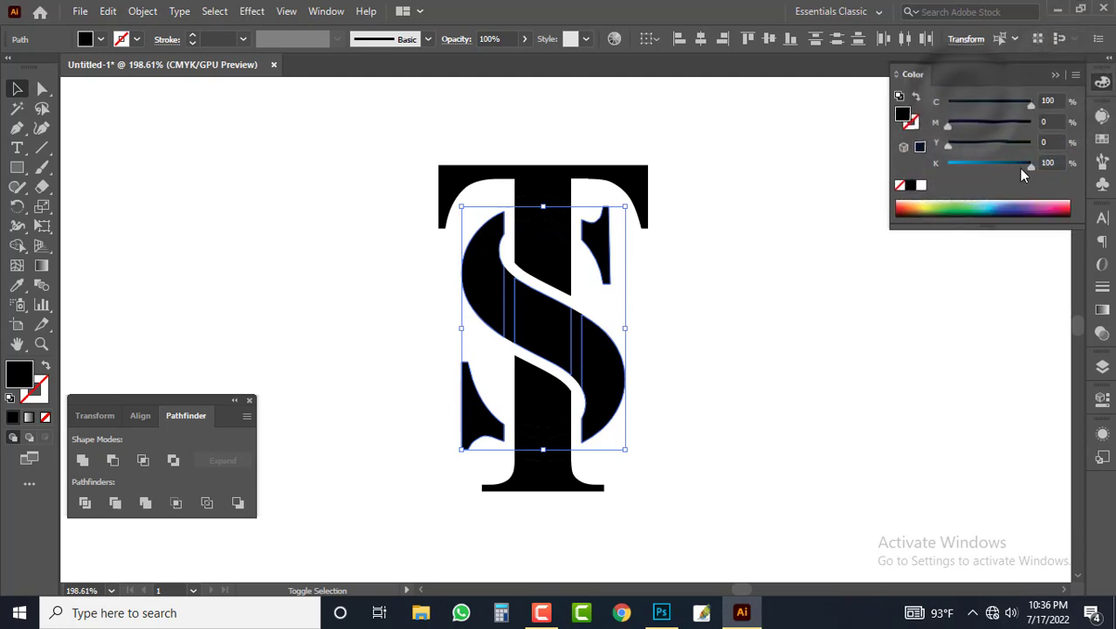
{"action": "left_click_drag", "start_coordinate": [1024, 175], "coordinate": [871, 151]}
{"action": "left_click", "coordinate": [712, 349]}
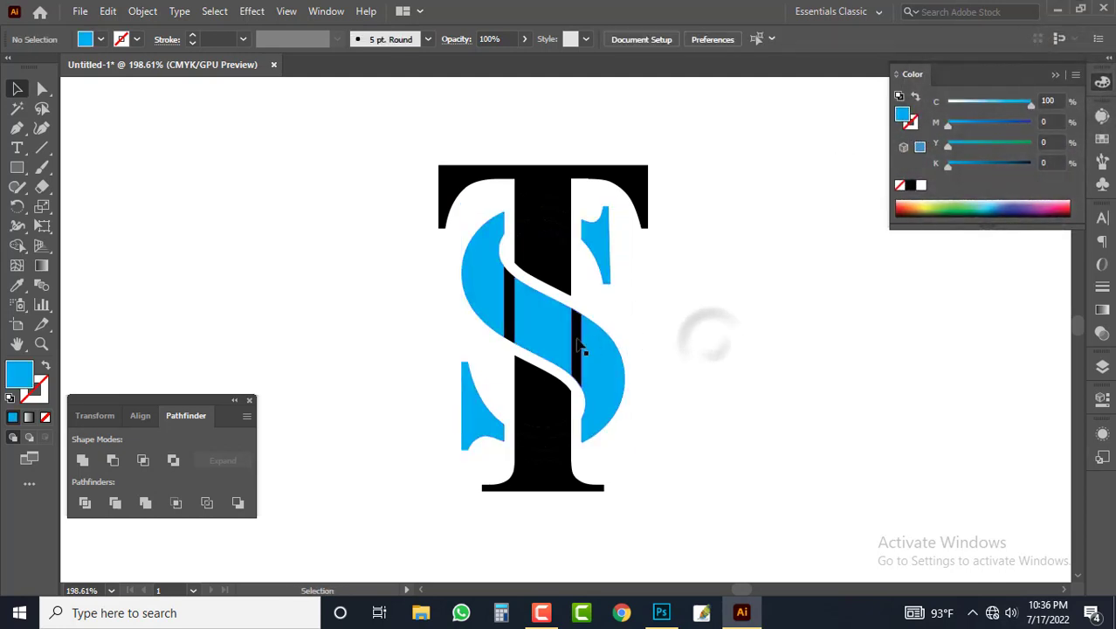
Step: Match the two black slivers in the S's diagonal stroke to its light blue fill with the Eyedropper
{"action": "left_click", "coordinate": [577, 350]}
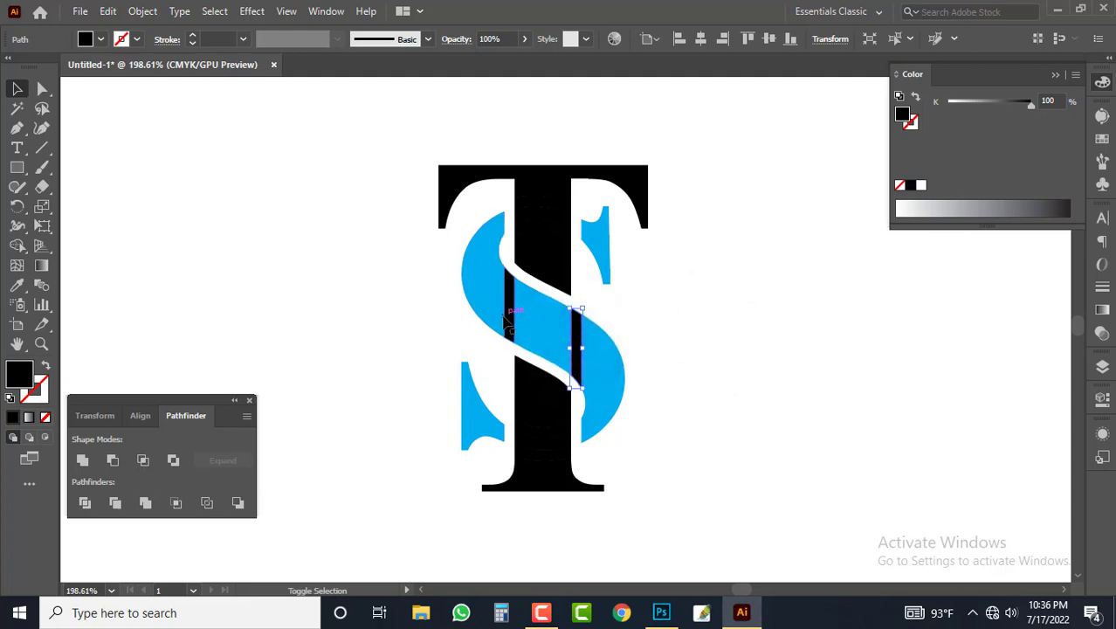
{"action": "left_click", "coordinate": [510, 325], "text": "shift"}
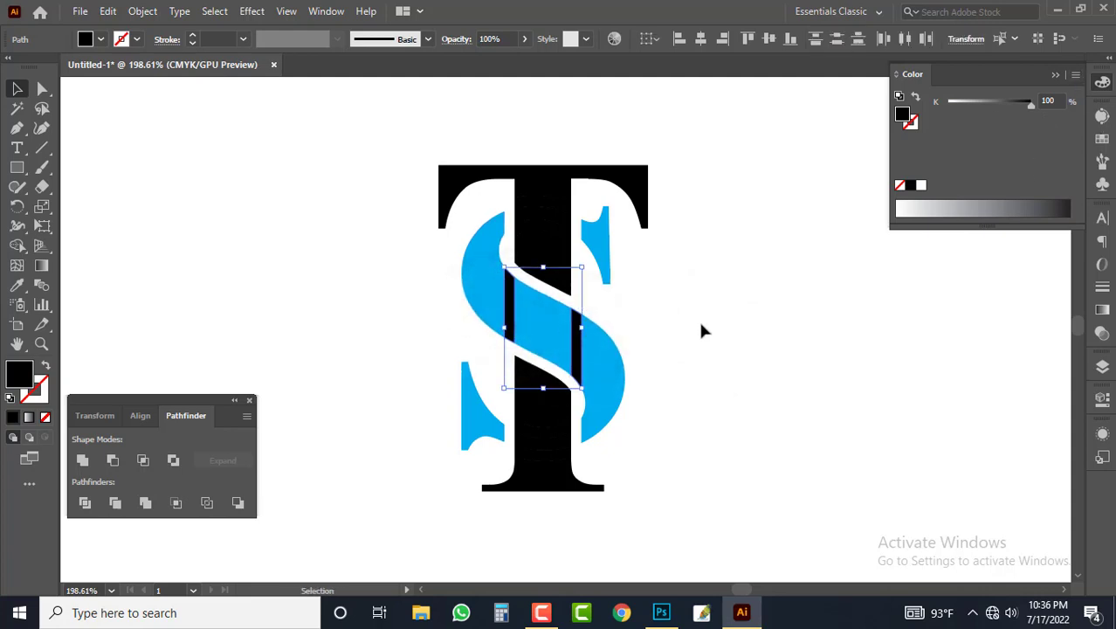
{"action": "key", "text": "i"}
{"action": "left_click", "coordinate": [618, 374]}
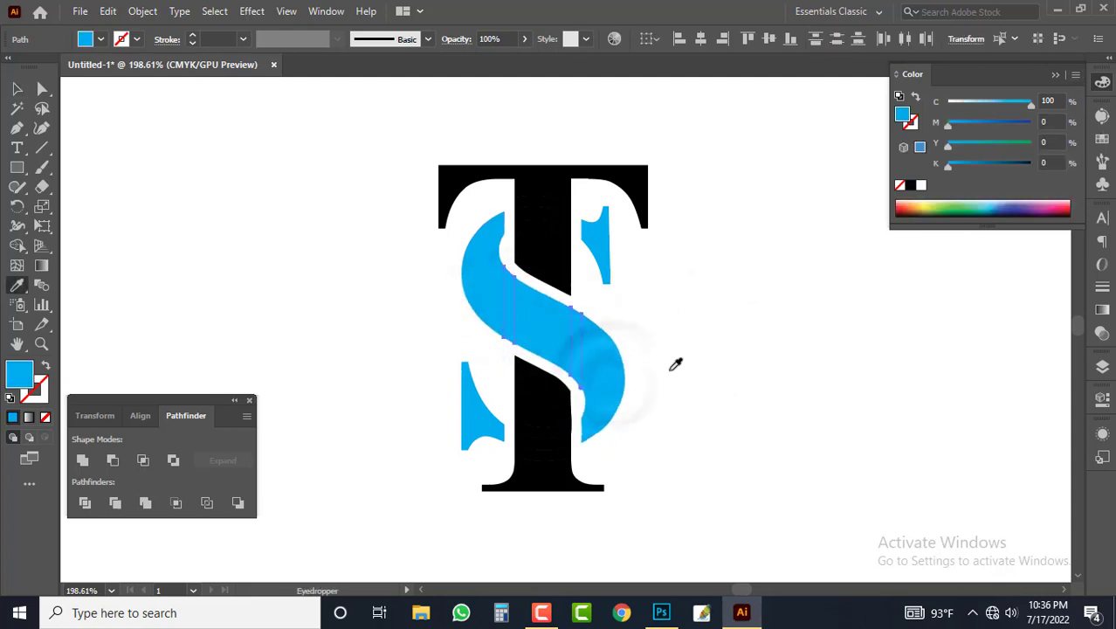
{"action": "key", "text": "v"}
{"action": "left_click", "coordinate": [715, 316]}
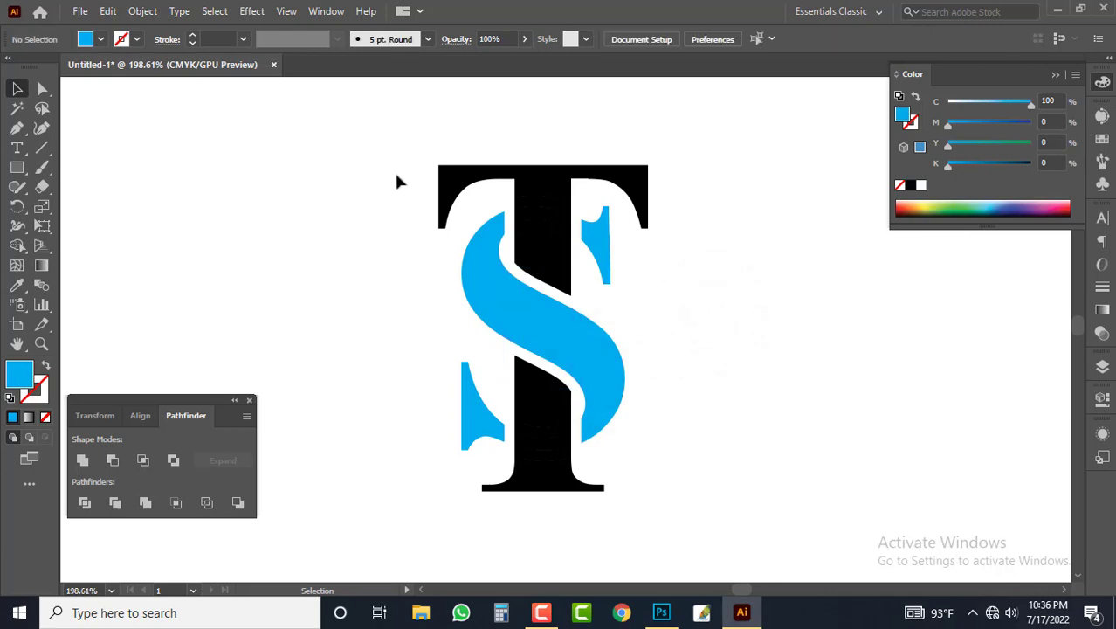
Step: Recolour the T's crossbar, base and several stem pieces dark blue with a CMYK fill of C 100, M 81, Y 0, K 0
{"action": "left_click_drag", "start_coordinate": [494, 166], "coordinate": [696, 178]}
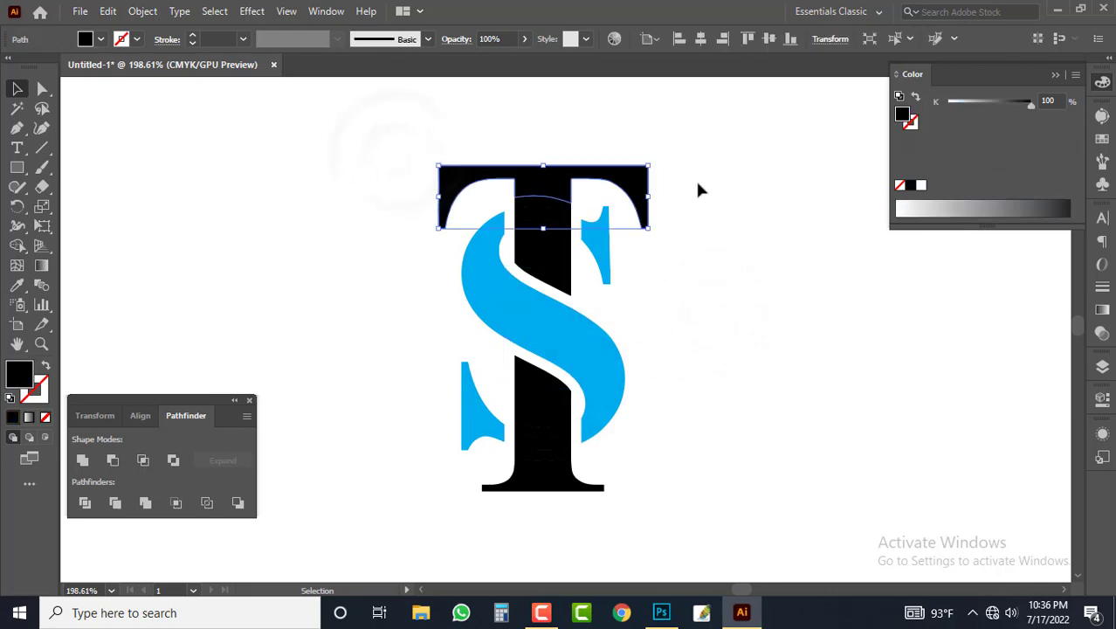
{"action": "left_click", "coordinate": [531, 262], "text": "shift"}
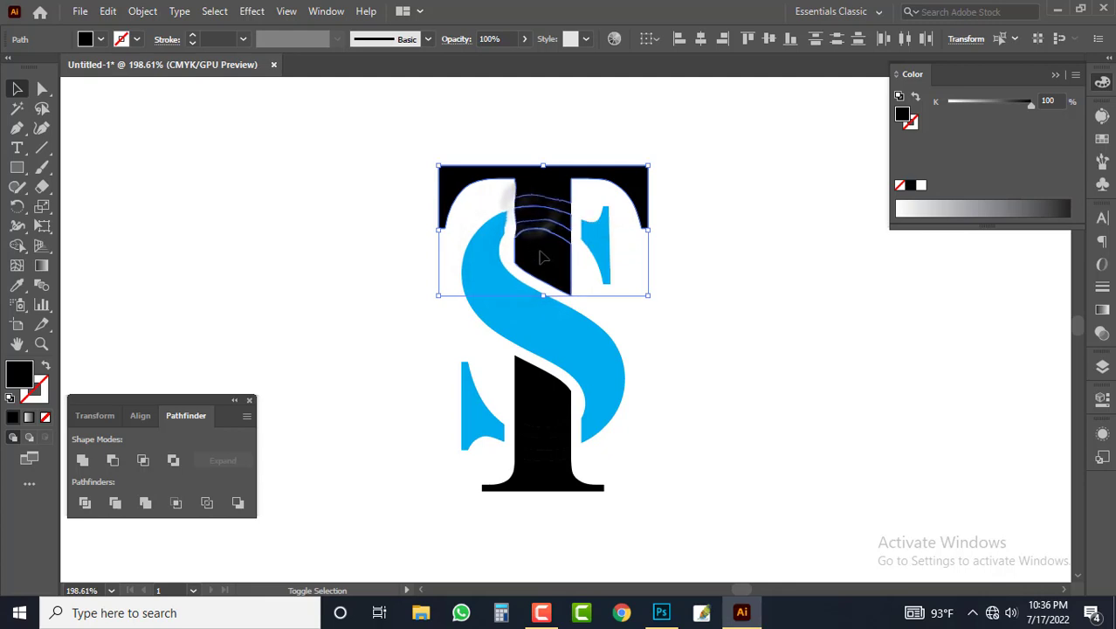
{"action": "left_click", "coordinate": [548, 407], "text": "shift"}
{"action": "left_click", "coordinate": [543, 449], "text": "shift"}
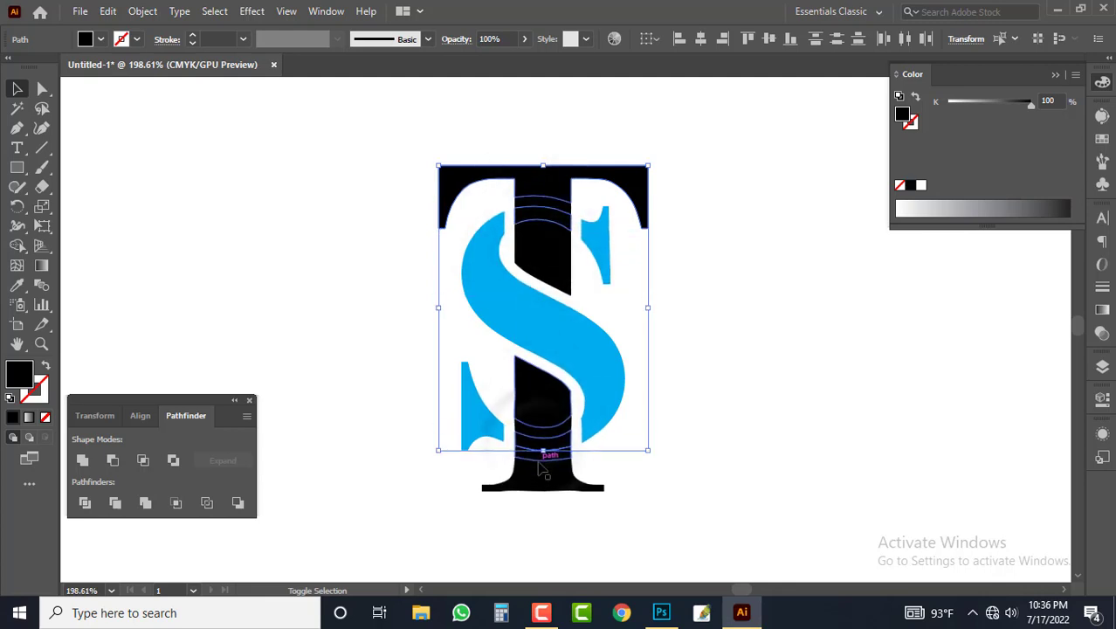
{"action": "left_click", "coordinate": [539, 462], "text": "shift"}
{"action": "left_click", "coordinate": [539, 477], "text": "shift"}
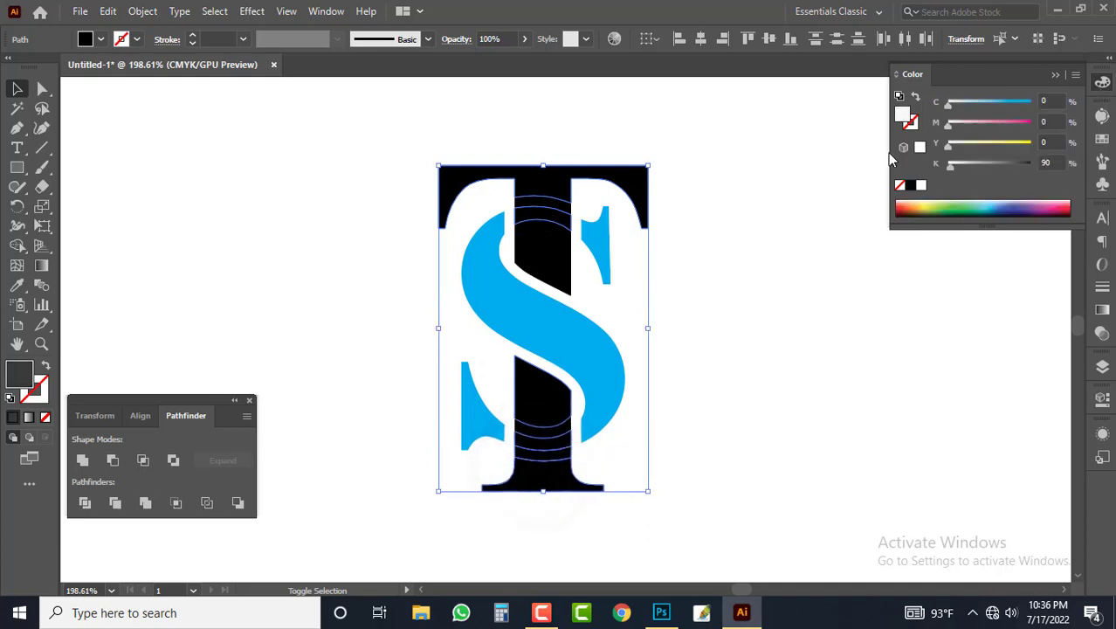
{"action": "left_click_drag", "start_coordinate": [888, 153], "coordinate": [885, 153]}
{"action": "left_click_drag", "start_coordinate": [964, 104], "coordinate": [1019, 128]}
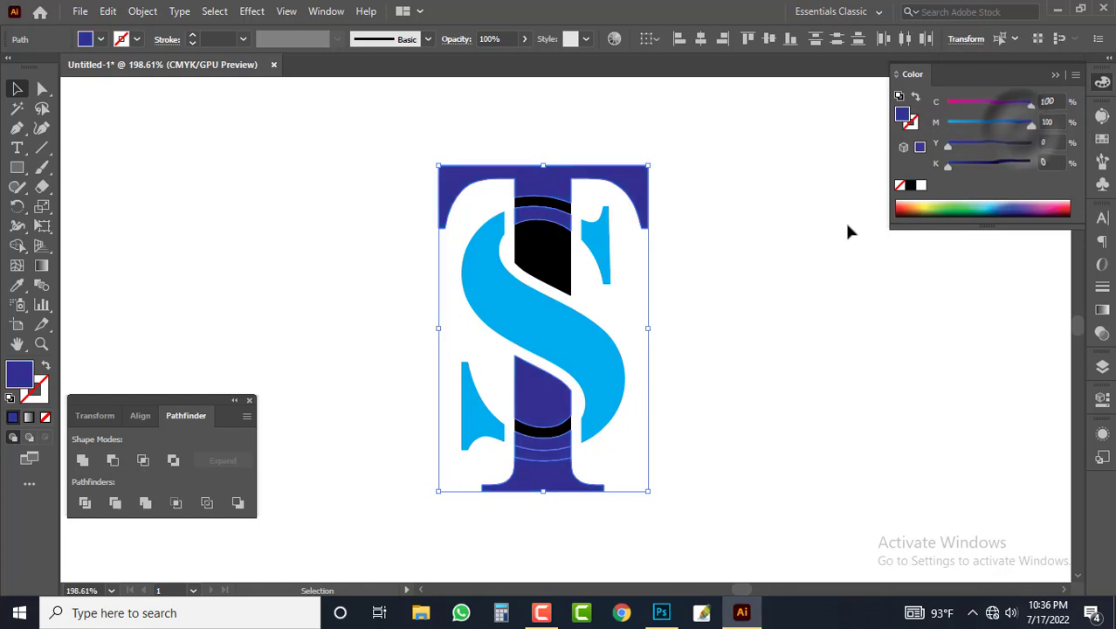
{"action": "left_click", "coordinate": [1014, 125]}
{"action": "left_click", "coordinate": [879, 153]}
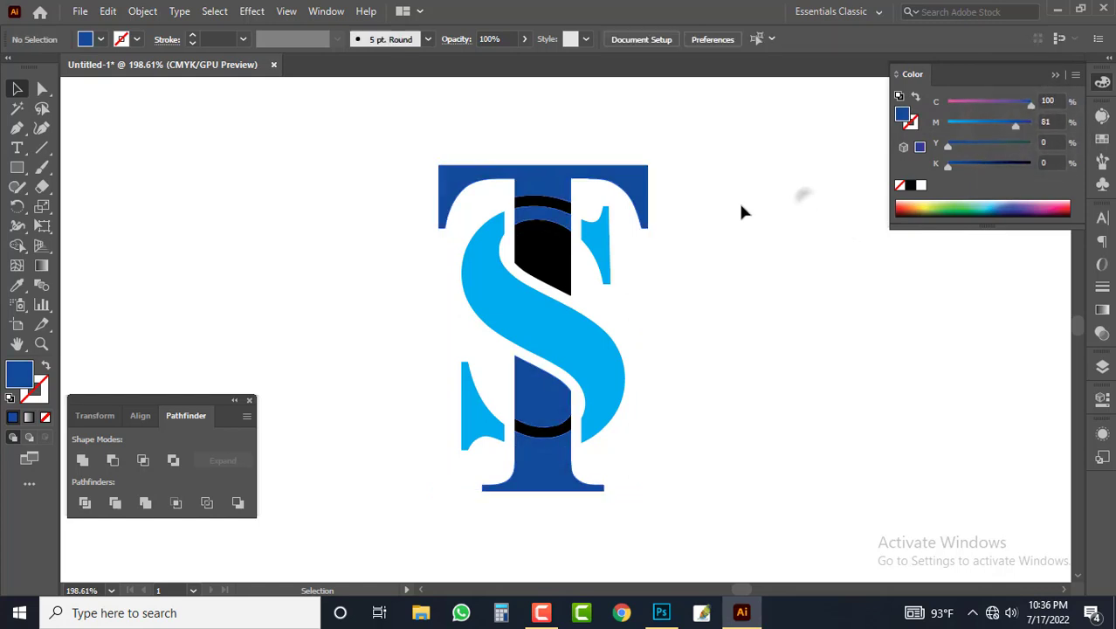
Step: Match the remaining black pieces of the T's stem to the dark blue of its other parts
{"action": "left_click", "coordinate": [543, 229]}
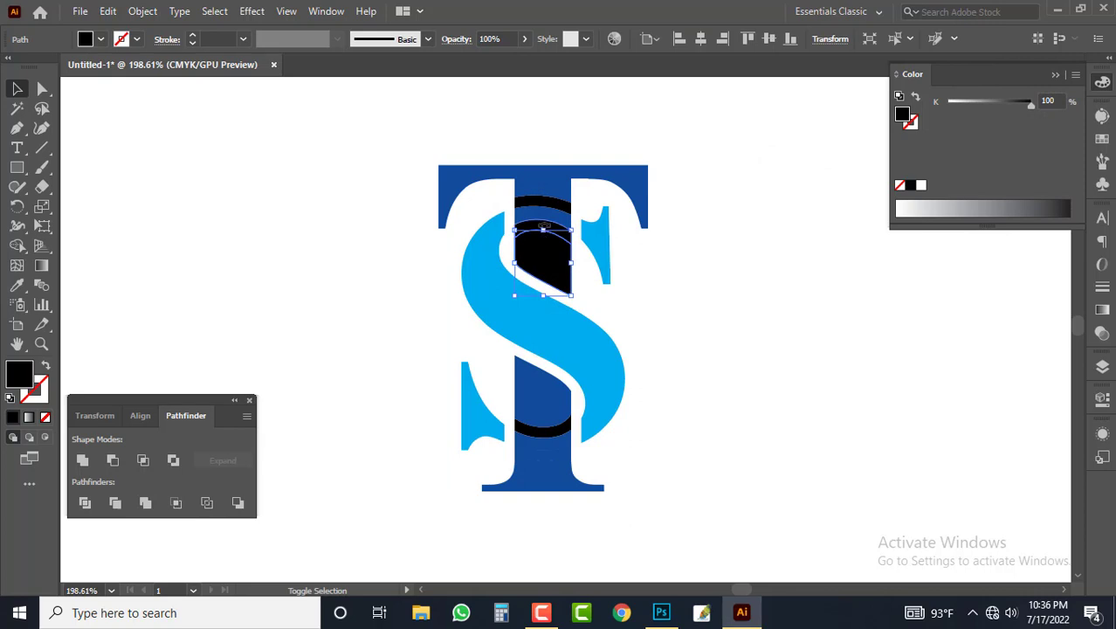
{"action": "left_click", "coordinate": [543, 204], "text": "shift"}
{"action": "left_click", "coordinate": [541, 225], "text": "shift"}
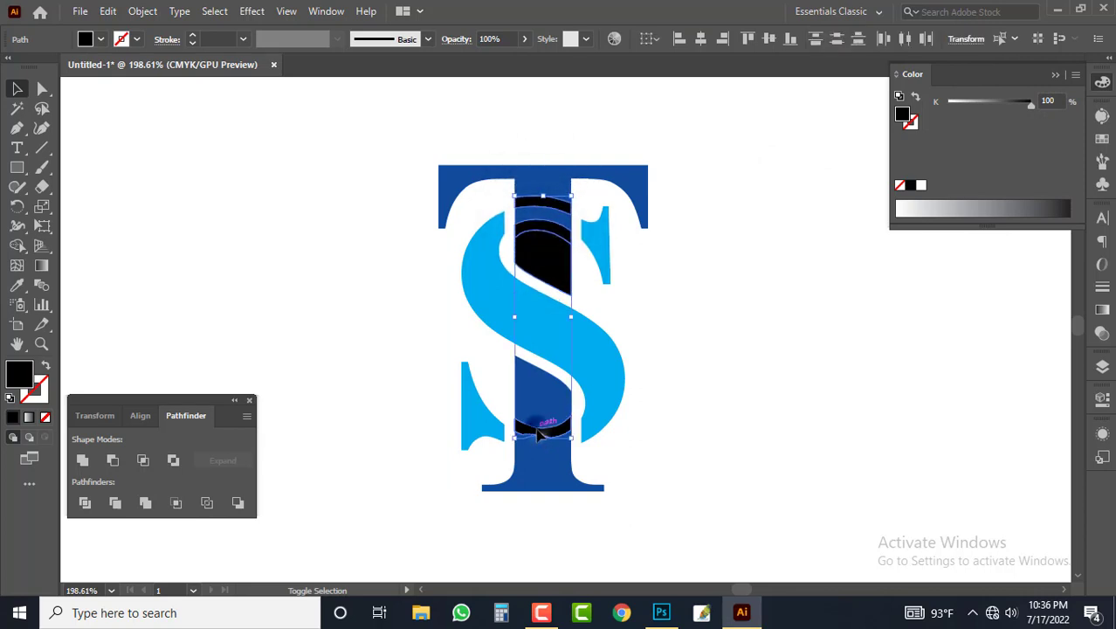
{"action": "left_click", "coordinate": [697, 327]}
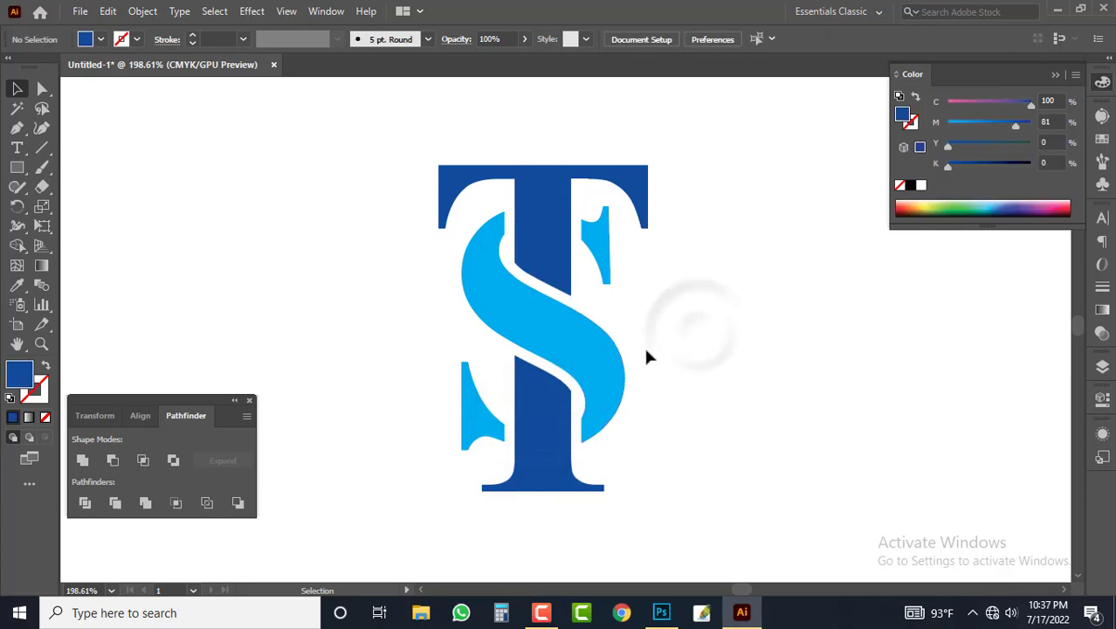
Step: Draw a circle around the monogram from its centre and swap its dark blue fill to the stroke
{"action": "left_click", "coordinate": [581, 321], "text": "ctrl+alt"}
{"action": "left_click_drag", "start_coordinate": [541, 381], "coordinate": [538, 409]}
{"action": "left_click_drag", "start_coordinate": [248, 307], "coordinate": [275, 291]}
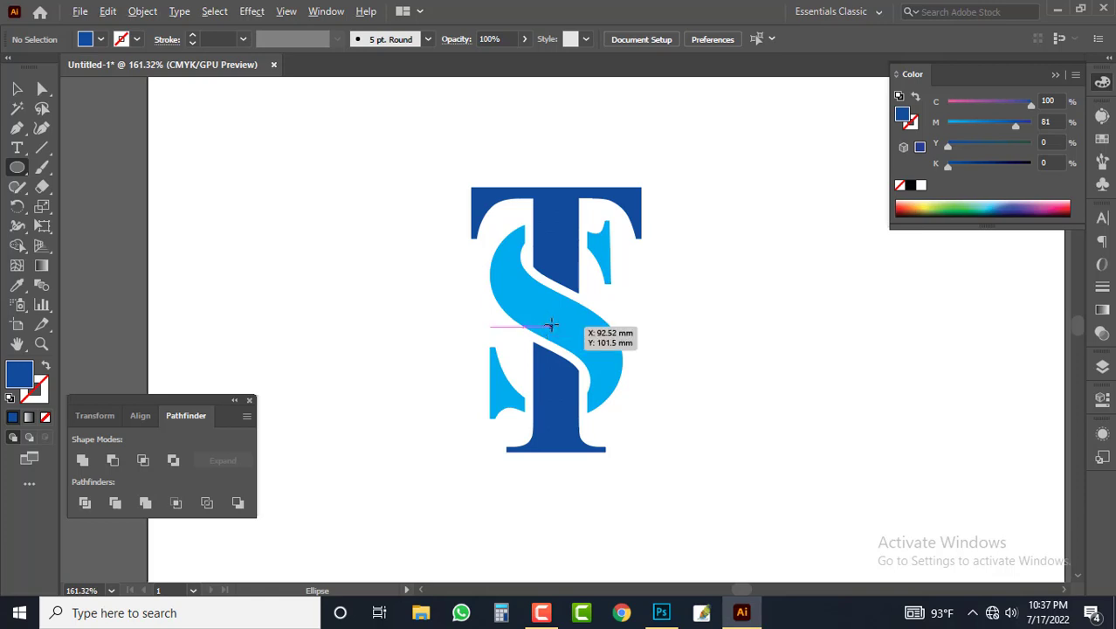
{"action": "left_click_drag", "start_coordinate": [551, 325], "coordinate": [677, 497]}
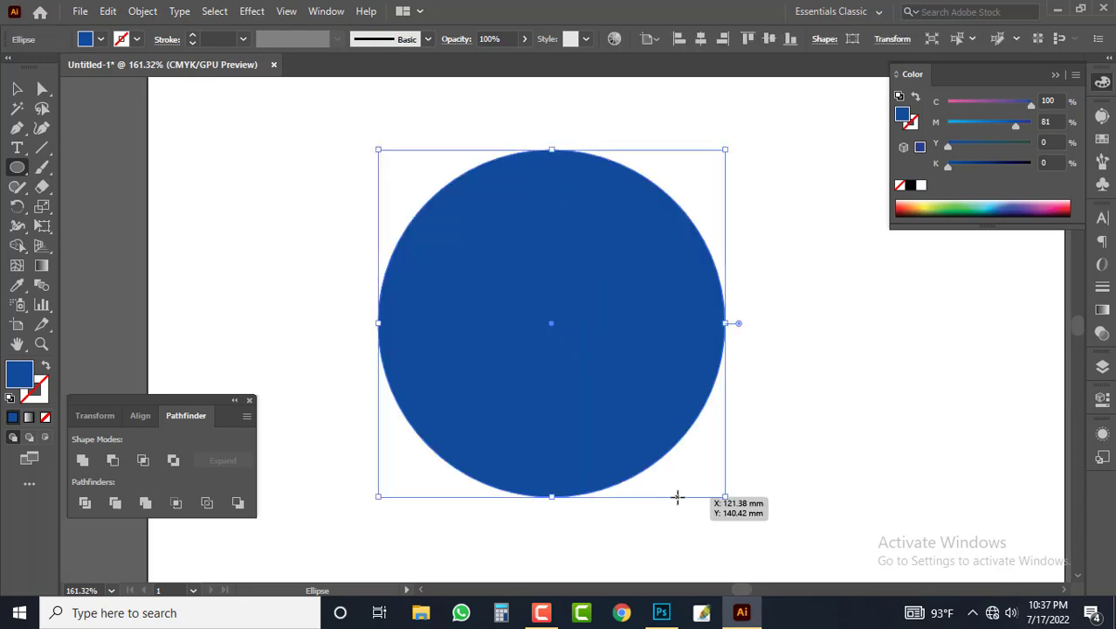
{"action": "key", "text": "shift+x"}
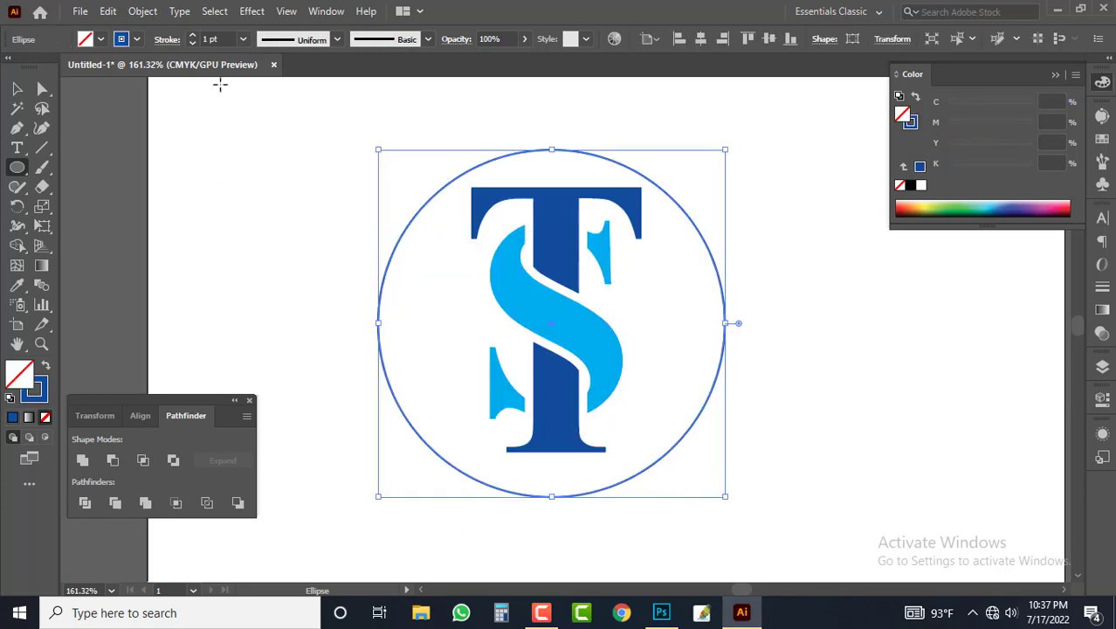
Step: Thicken the circle's stroke to 7 pt
{"action": "left_click", "coordinate": [194, 36]}
{"action": "left_click", "coordinate": [194, 36]}
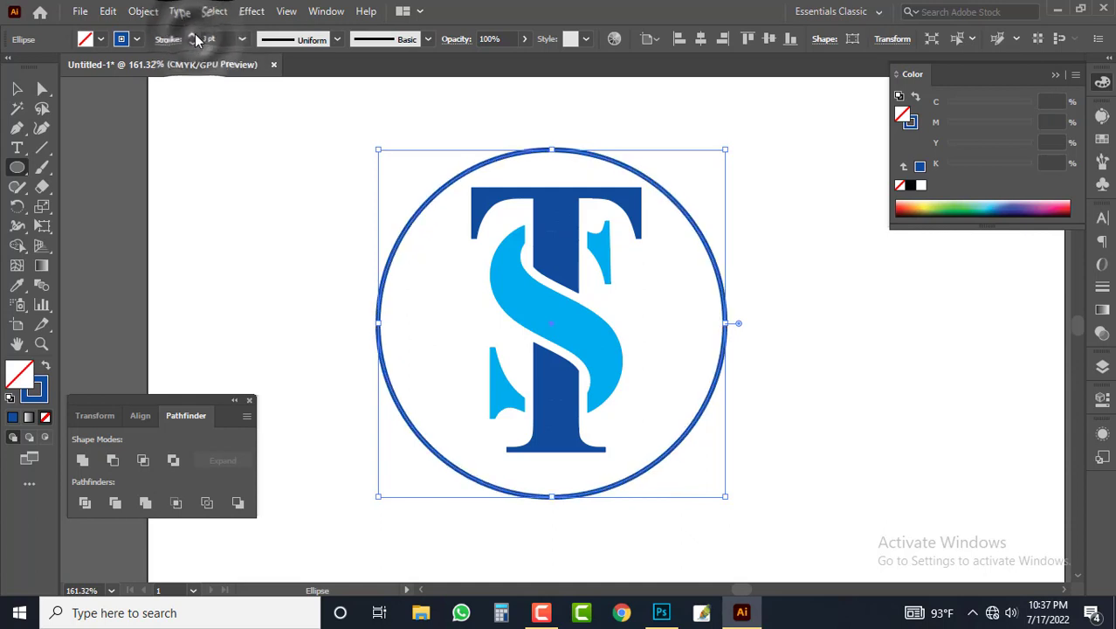
{"action": "left_click", "coordinate": [194, 36]}
{"action": "left_click", "coordinate": [194, 36]}
{"action": "left_click", "coordinate": [194, 36]}
{"action": "left_click", "coordinate": [194, 36]}
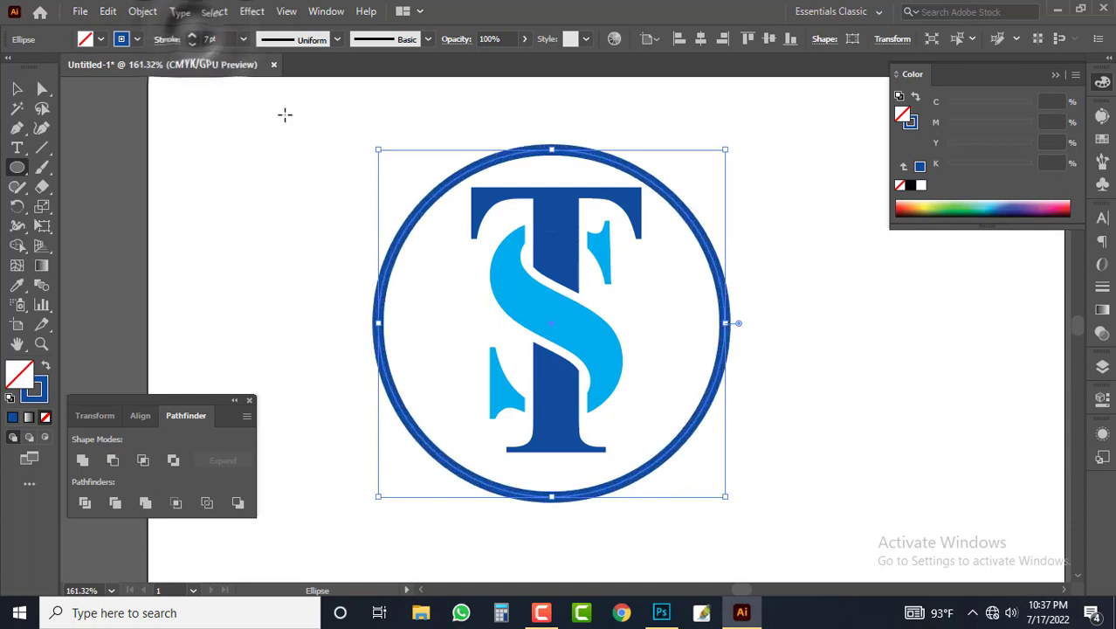
{"action": "key", "text": "v"}
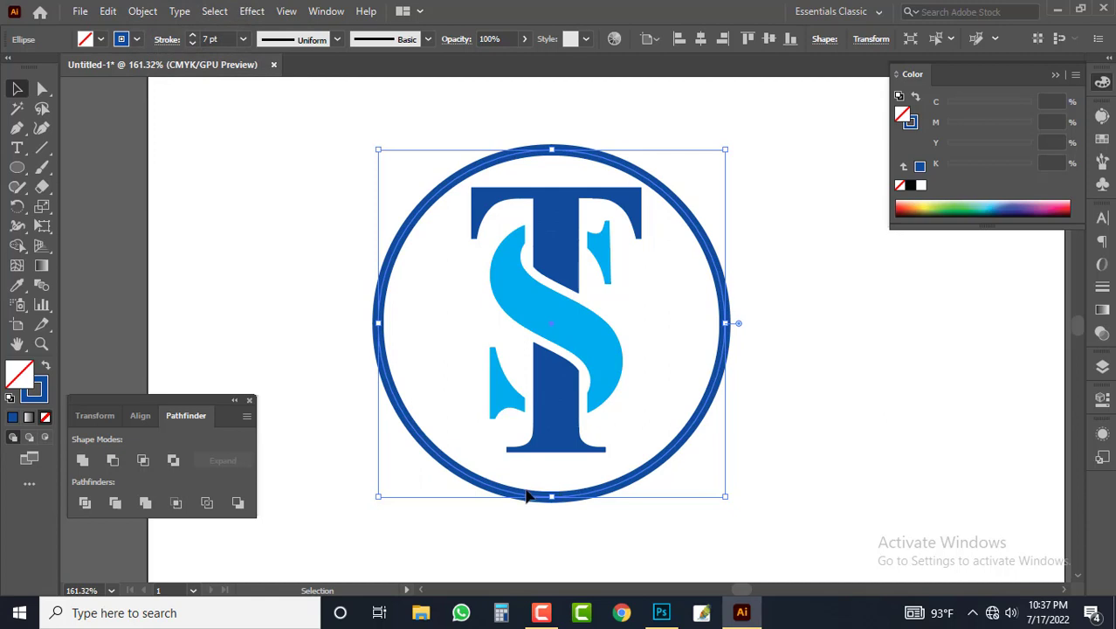
Step: Delete the circle surrounding the monogram
{"action": "left_click", "coordinate": [436, 204]}
{"action": "left_click_drag", "start_coordinate": [451, 211], "coordinate": [647, 468]}
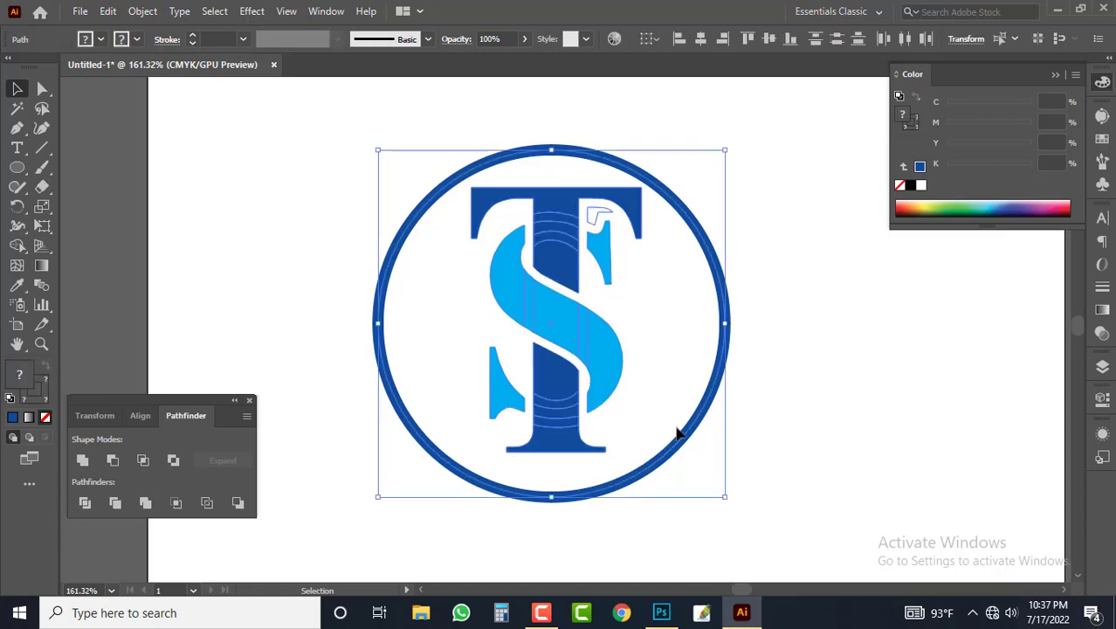
{"action": "left_click", "coordinate": [862, 358]}
{"action": "left_click", "coordinate": [727, 327]}
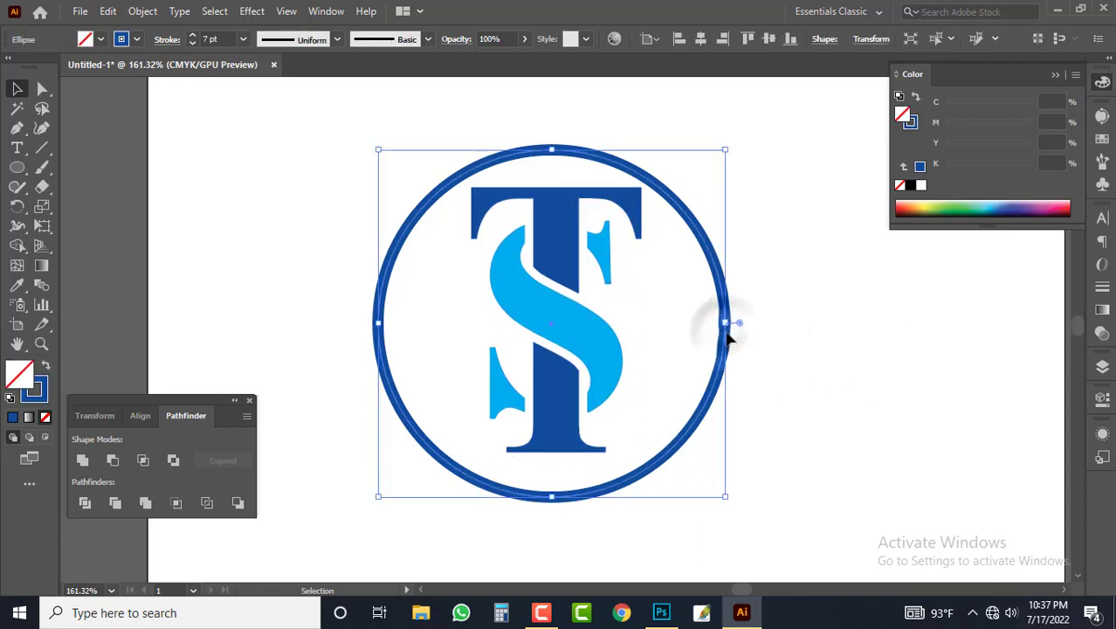
{"action": "key", "text": "Delete"}
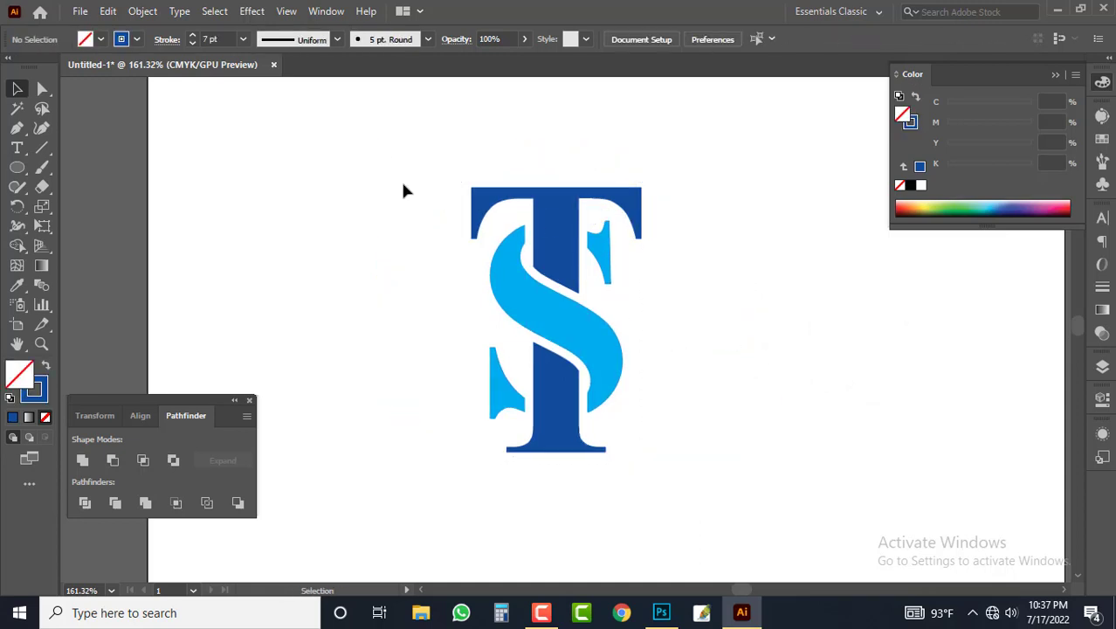
Step: Delete the stray path without fill or stroke under the T's right arm and check the outlines of the whole monogram
{"action": "left_click_drag", "start_coordinate": [358, 164], "coordinate": [760, 492]}
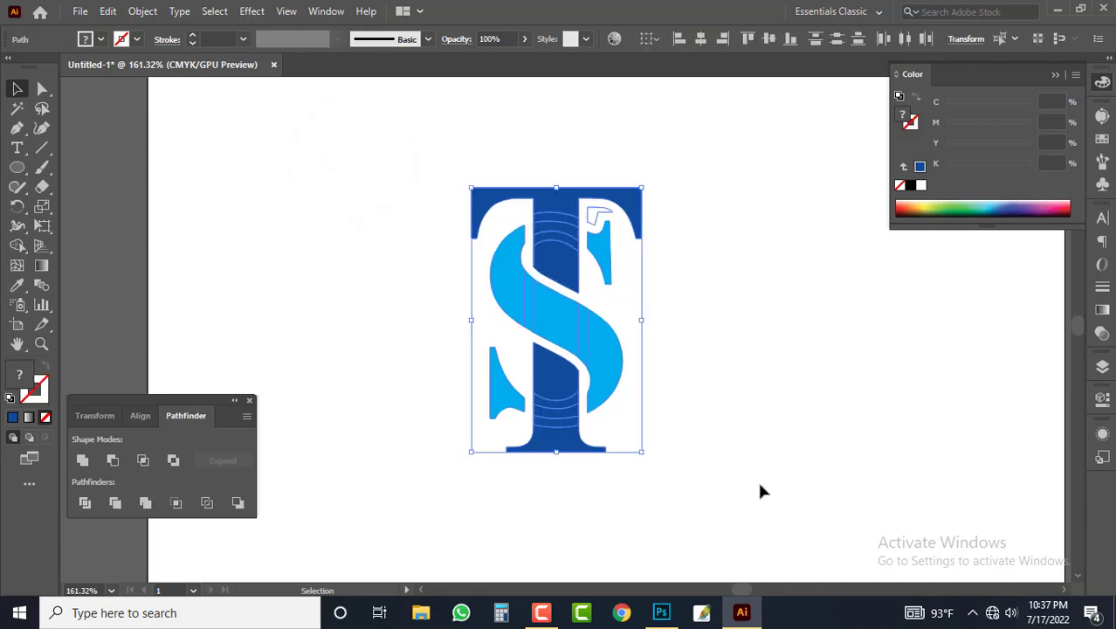
{"action": "left_click", "coordinate": [768, 441]}
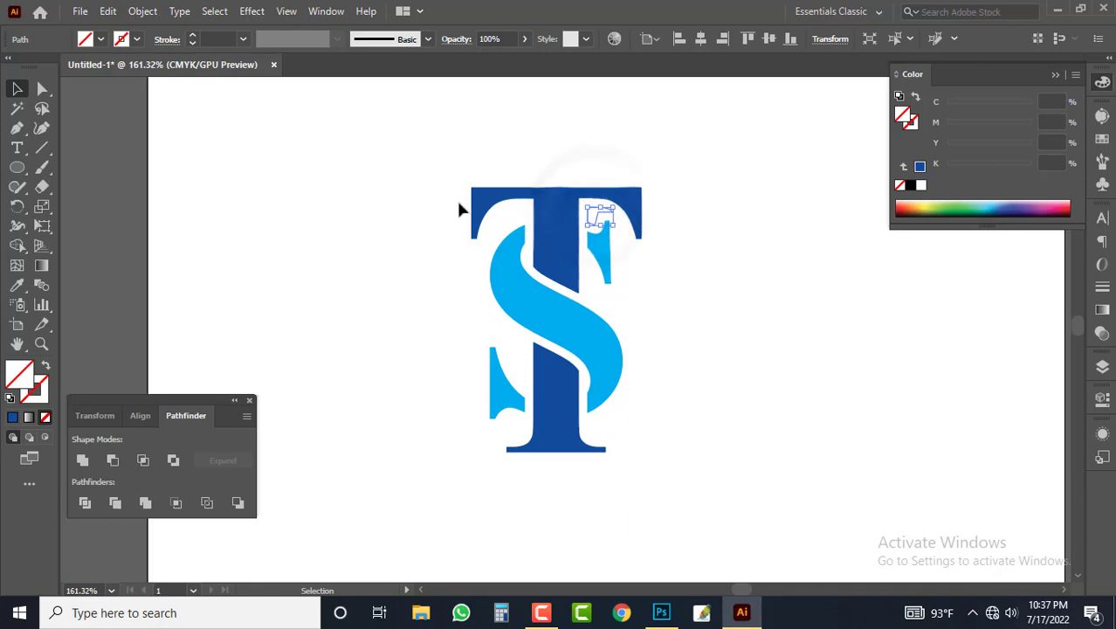
{"action": "left_click_drag", "start_coordinate": [383, 164], "coordinate": [759, 496]}
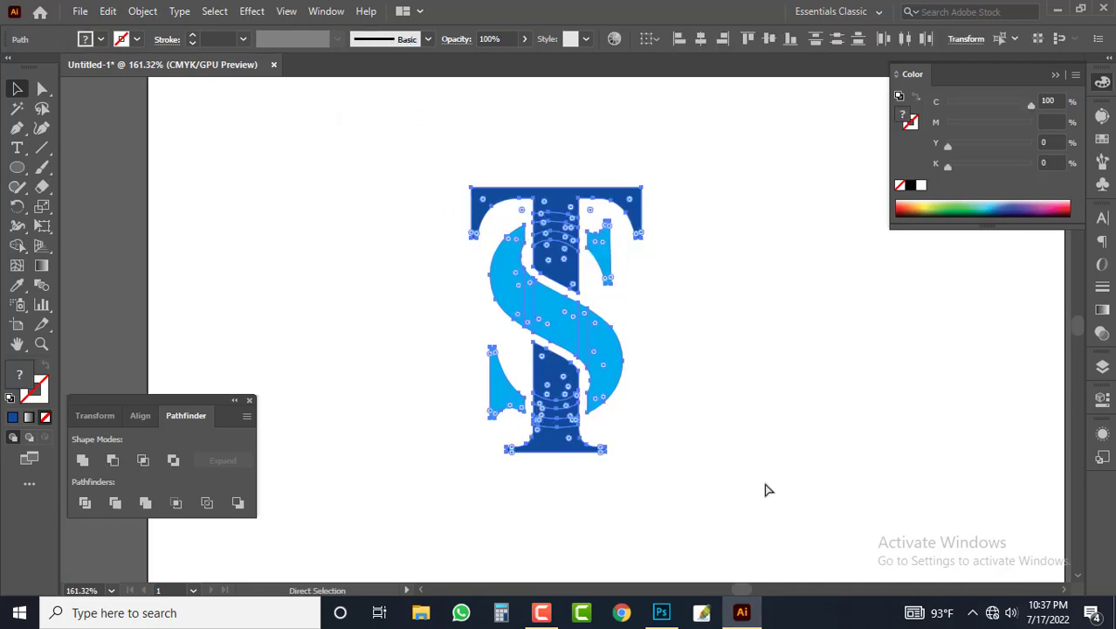
{"action": "left_click", "coordinate": [735, 375]}
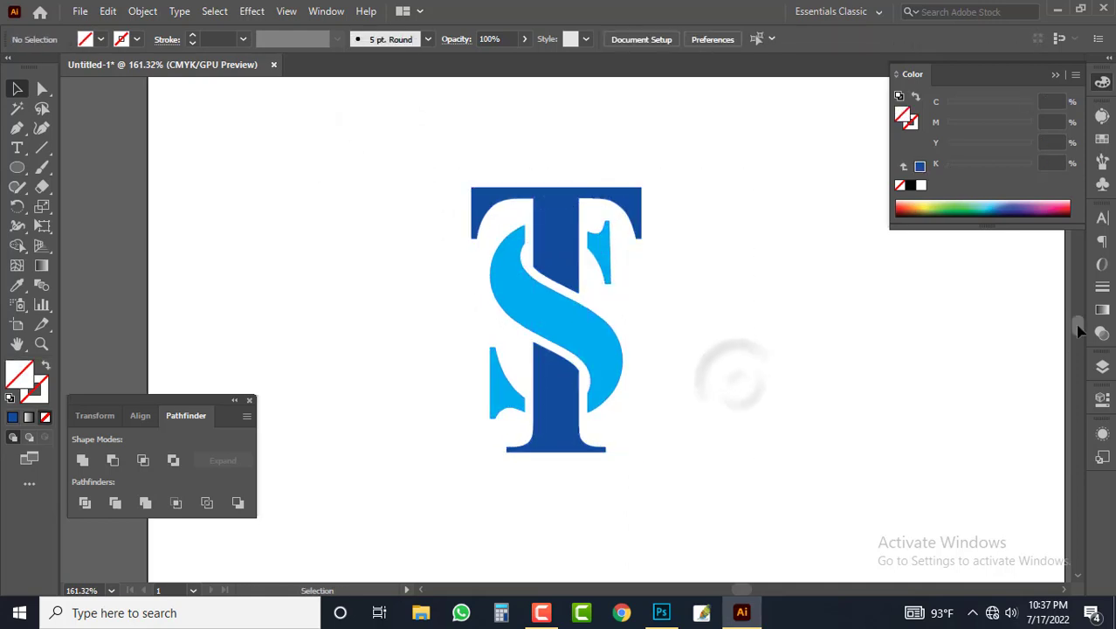
Step: Show the hidden circle around the monogram again and align both objects' centres horizontally and vertically
{"action": "key", "text": "ctrl+alt+3"}
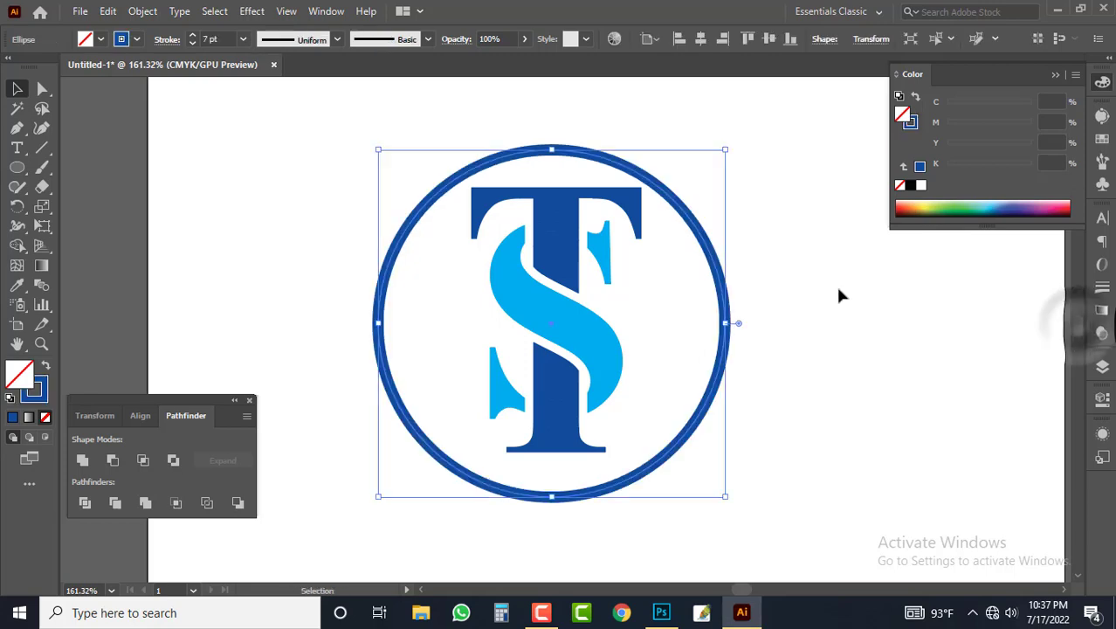
{"action": "left_click_drag", "start_coordinate": [818, 268], "coordinate": [343, 346]}
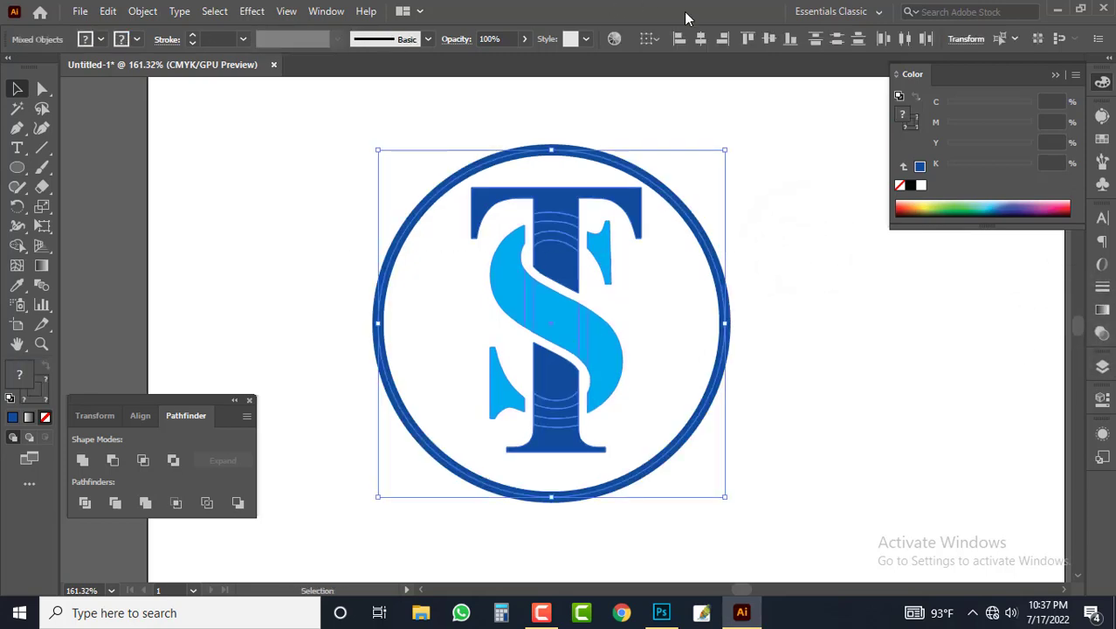
{"action": "left_click", "coordinate": [700, 39]}
{"action": "left_click", "coordinate": [768, 38]}
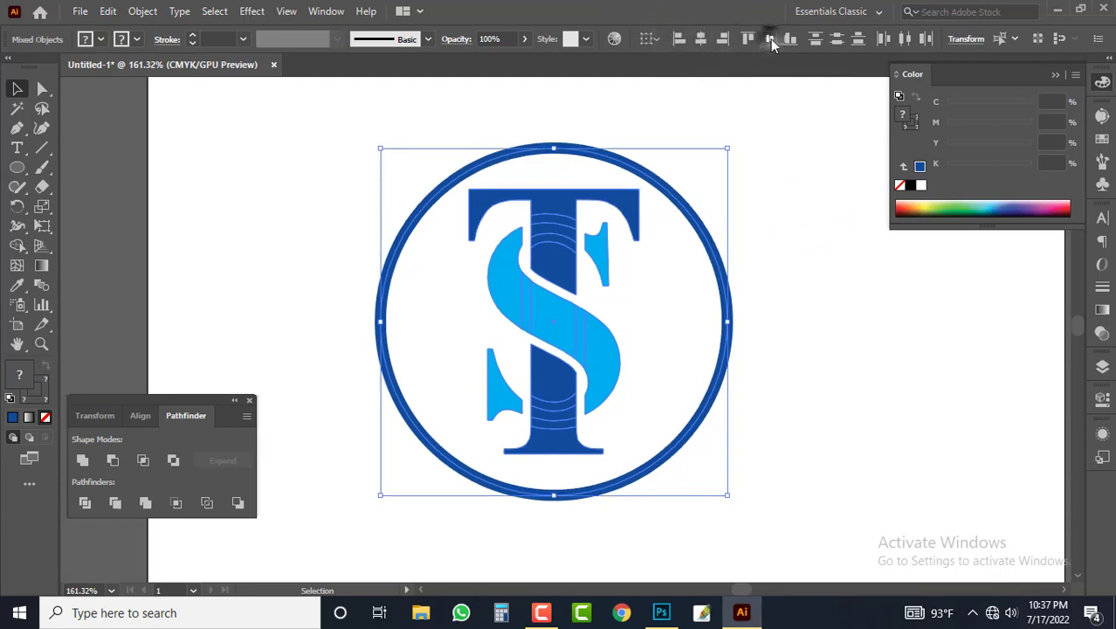
{"action": "left_click", "coordinate": [777, 240]}
Step: Shrink the circle slightly and centre it with the monogram again, both horizontally and vertically
{"action": "left_click", "coordinate": [729, 323]}
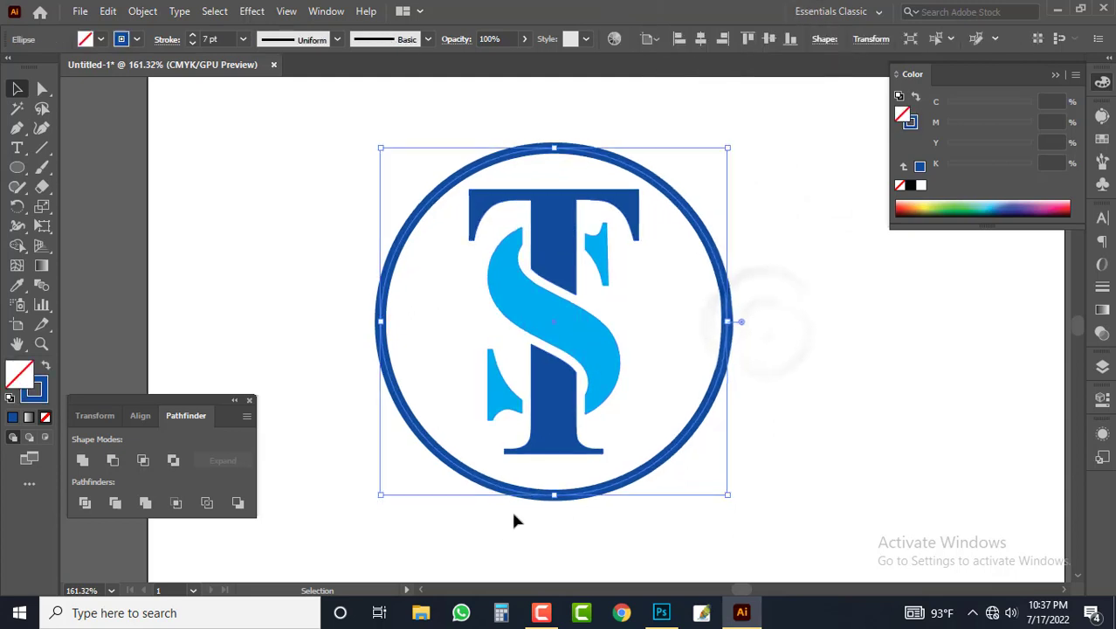
{"action": "left_click_drag", "start_coordinate": [554, 498], "coordinate": [555, 477]}
{"action": "left_click", "coordinate": [822, 351]}
{"action": "left_click_drag", "start_coordinate": [846, 226], "coordinate": [380, 369]}
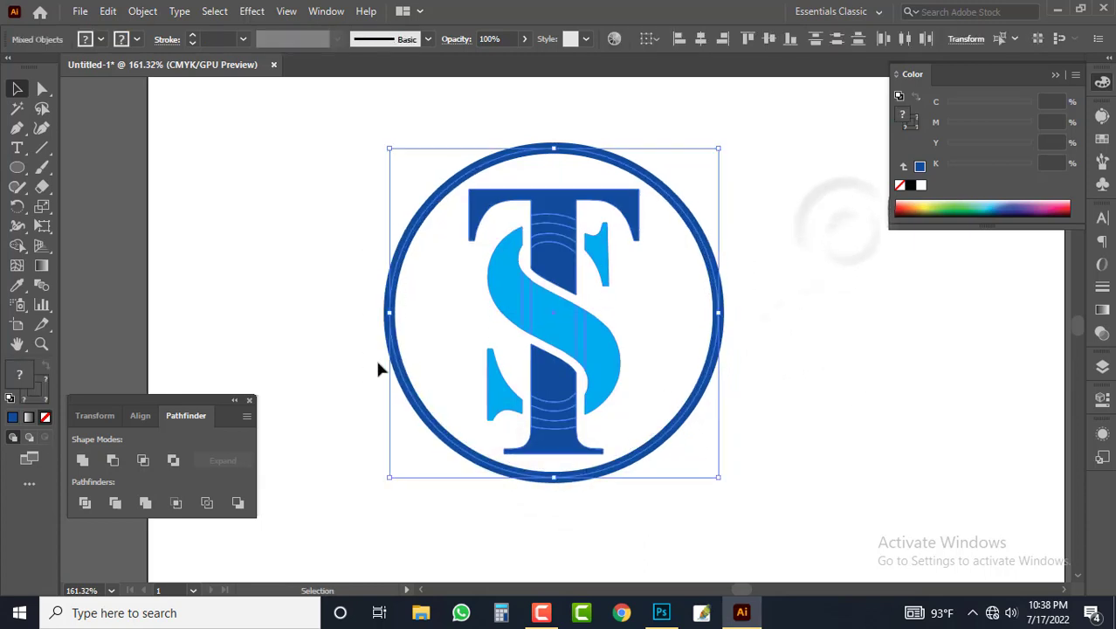
{"action": "left_click", "coordinate": [697, 43]}
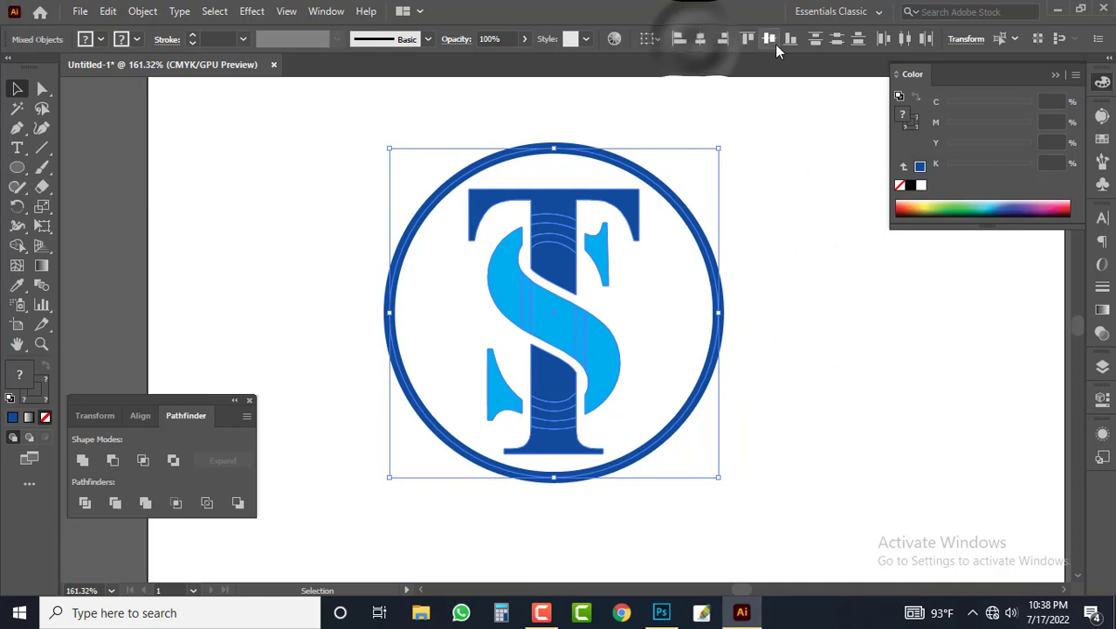
{"action": "left_click", "coordinate": [770, 39]}
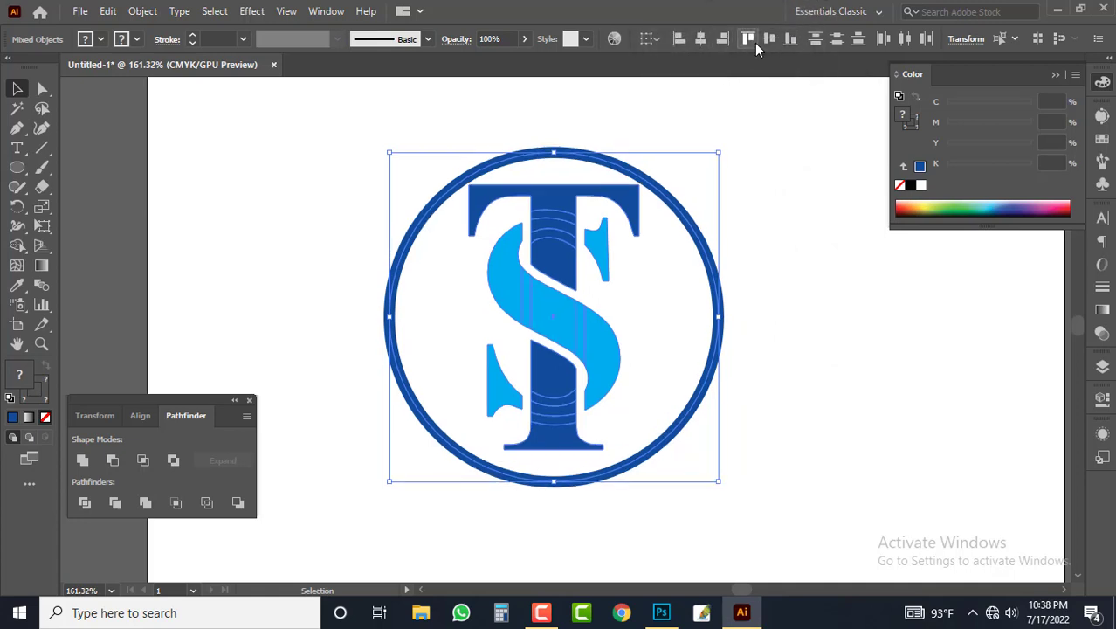
{"action": "left_click", "coordinate": [769, 39]}
{"action": "left_click", "coordinate": [774, 129]}
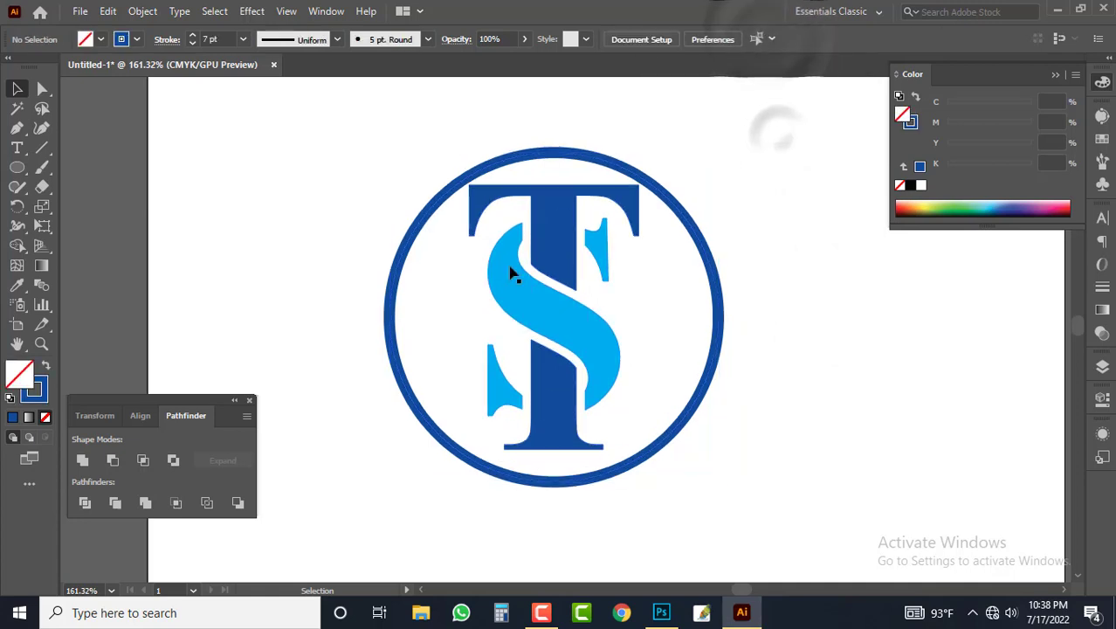
Step: Nudge the TS monogram group slightly downward inside the circle, keeping the circle in place
{"action": "left_click", "coordinate": [638, 279]}
{"action": "key", "text": "ctrl+a"}
{"action": "left_click", "coordinate": [827, 327]}
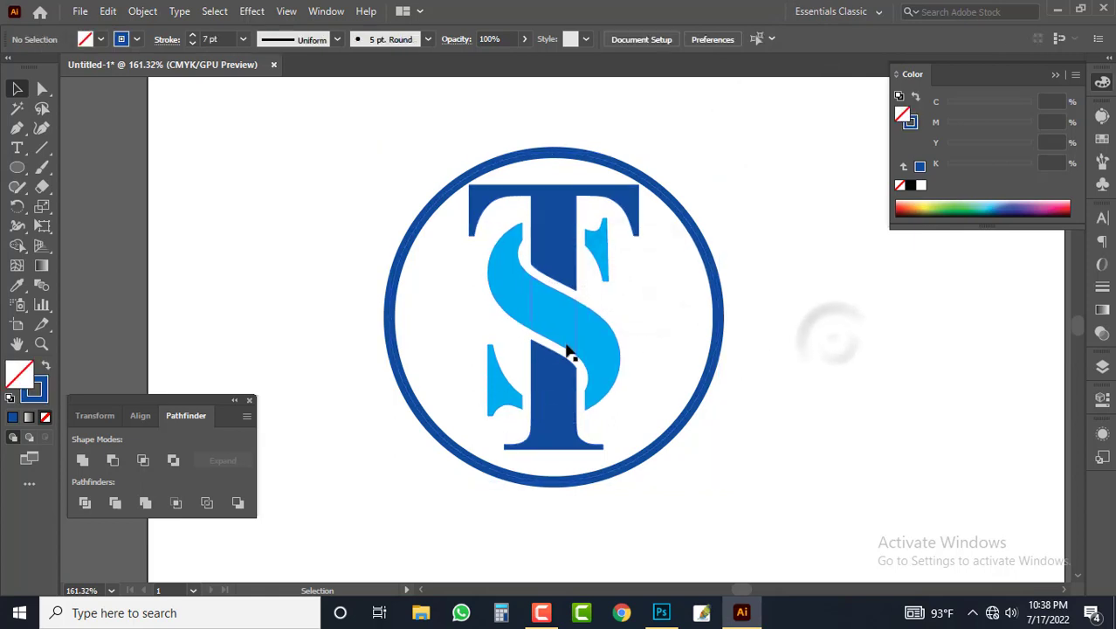
{"action": "left_click", "coordinate": [568, 349]}
{"action": "left_click_drag", "start_coordinate": [568, 350], "coordinate": [594, 354]}
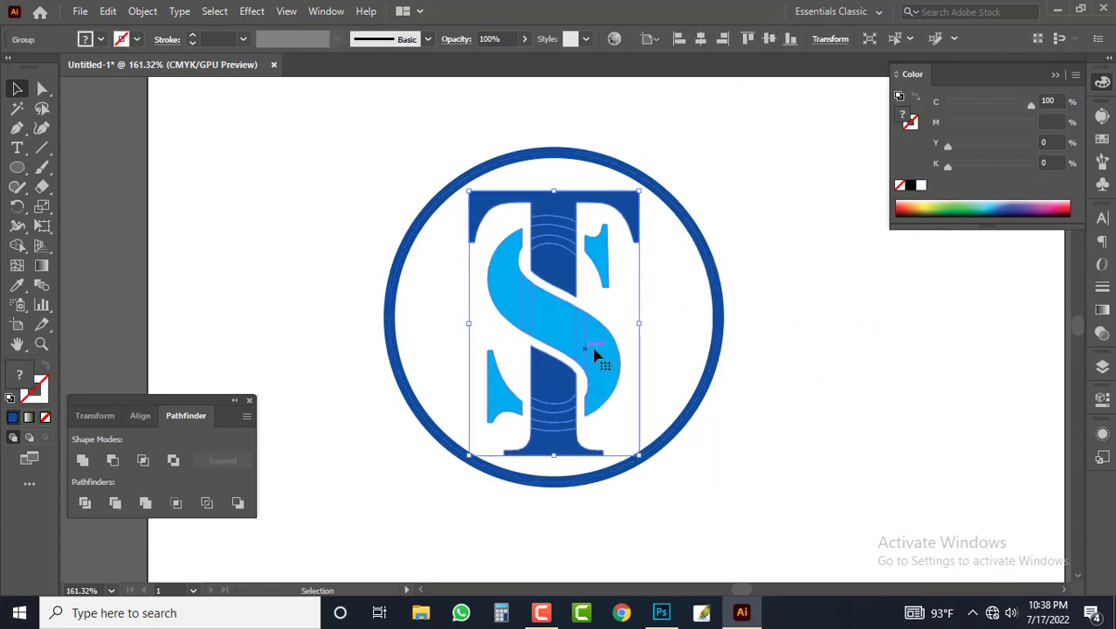
{"action": "left_click", "coordinate": [854, 358]}
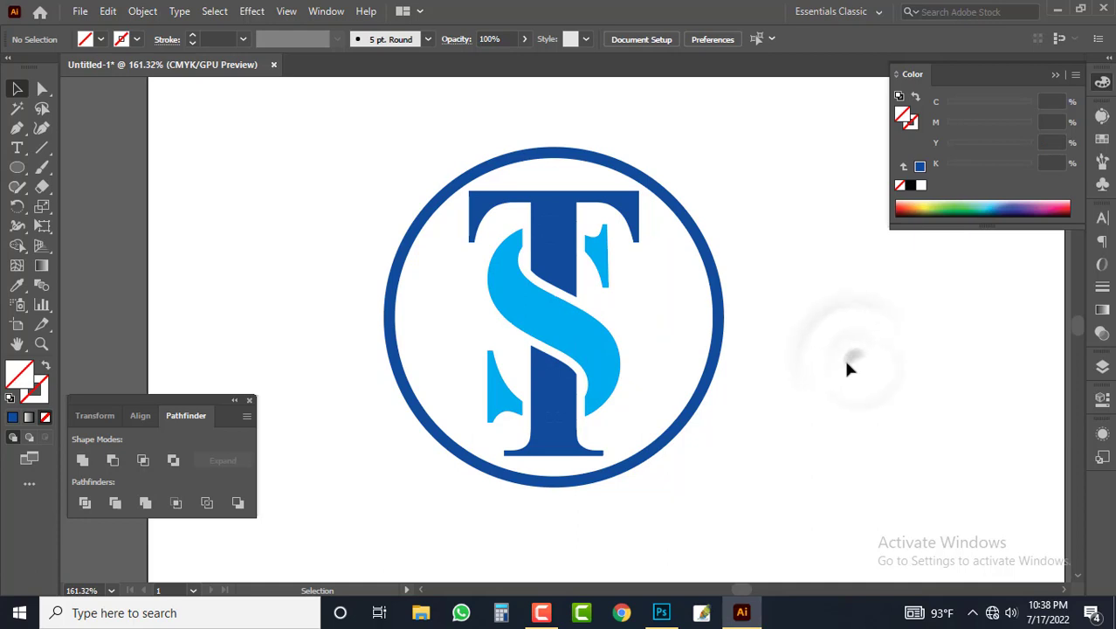
Step: Thicken the stroke of the circle around the monogram to 9 pt
{"action": "scroll", "coordinate": [608, 324], "scroll_direction": "up", "scroll_amount": 3}
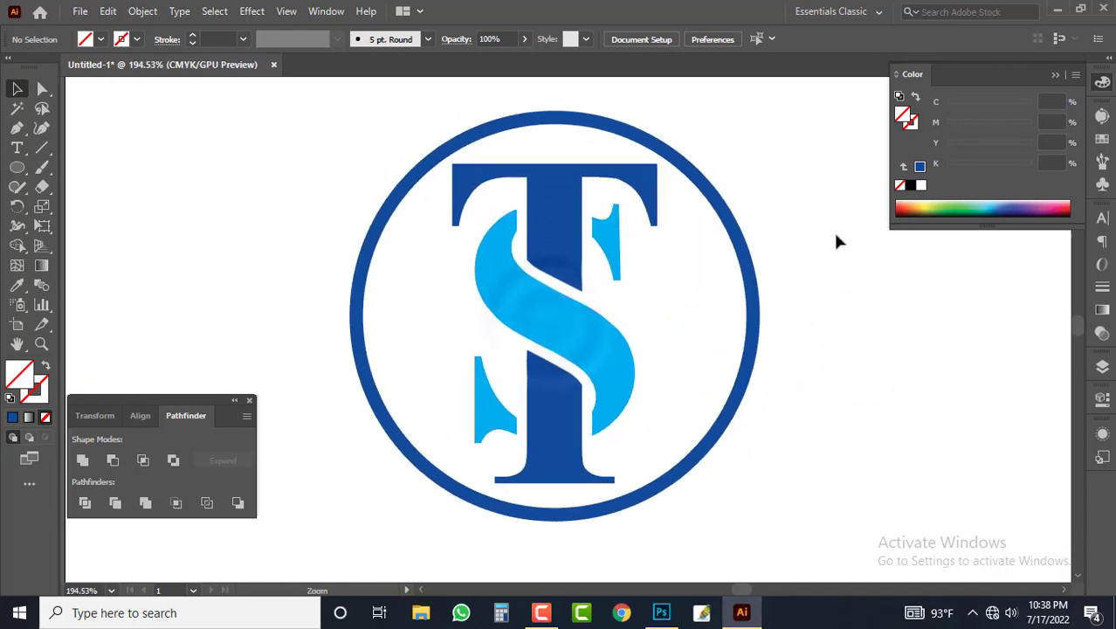
{"action": "left_click", "coordinate": [795, 259]}
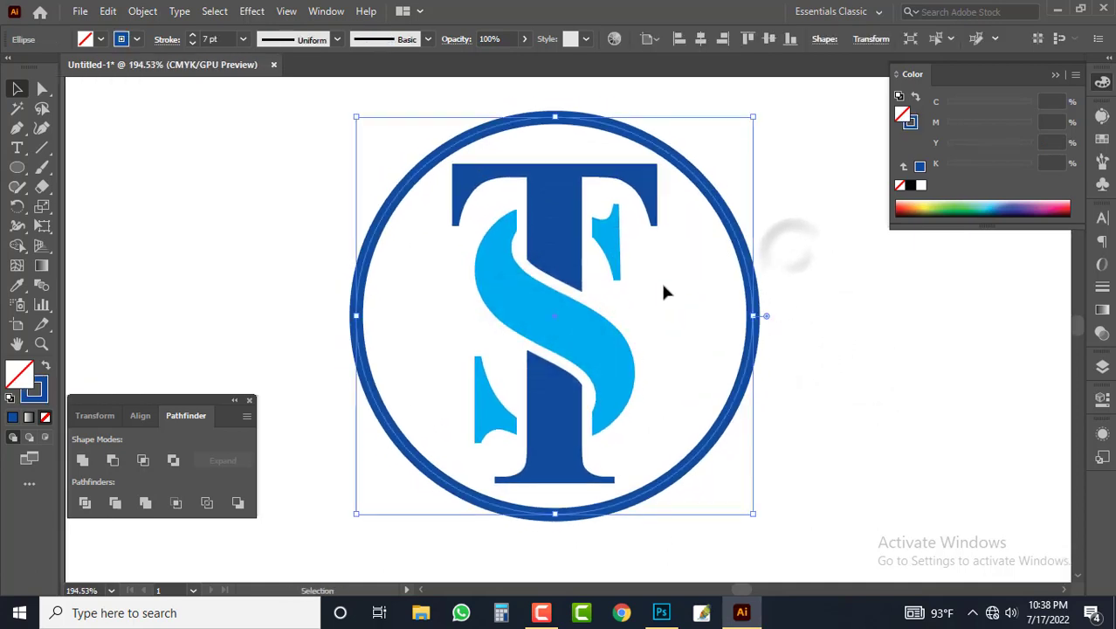
{"action": "left_click", "coordinate": [192, 35]}
{"action": "left_click", "coordinate": [192, 36]}
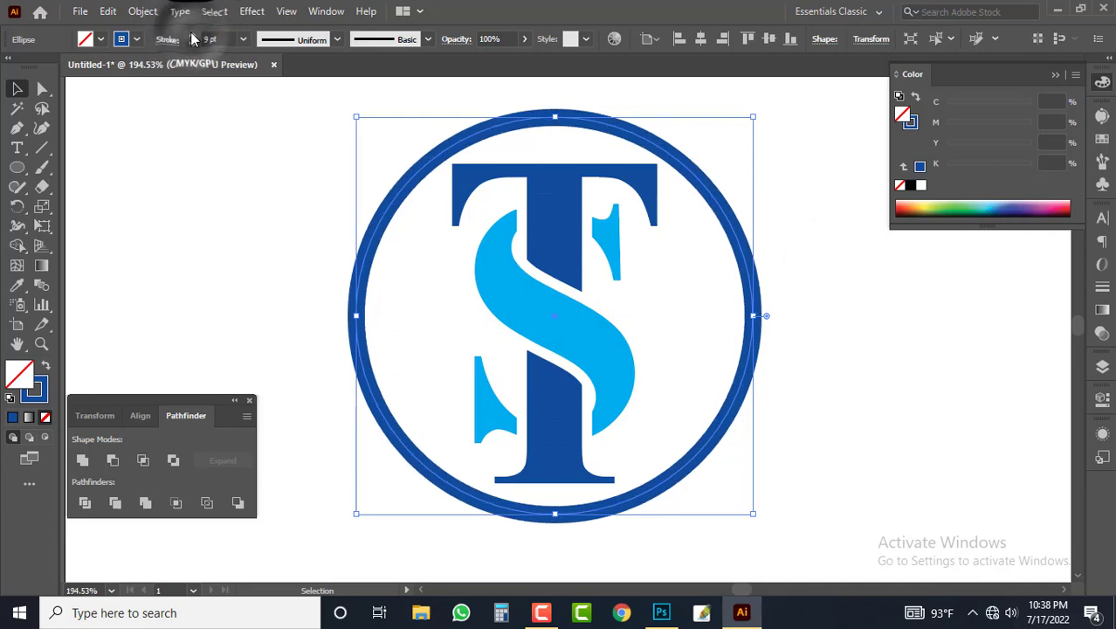
{"action": "left_click", "coordinate": [588, 296]}
Step: Examine the encircled TS monogram both at small size on the whole artboard and close up
{"action": "key", "text": "ctrl+minus"}
{"action": "key", "text": "ctrl+minus"}
{"action": "key", "text": "ctrl+minus"}
{"action": "left_click_drag", "start_coordinate": [570, 339], "coordinate": [580, 283]}
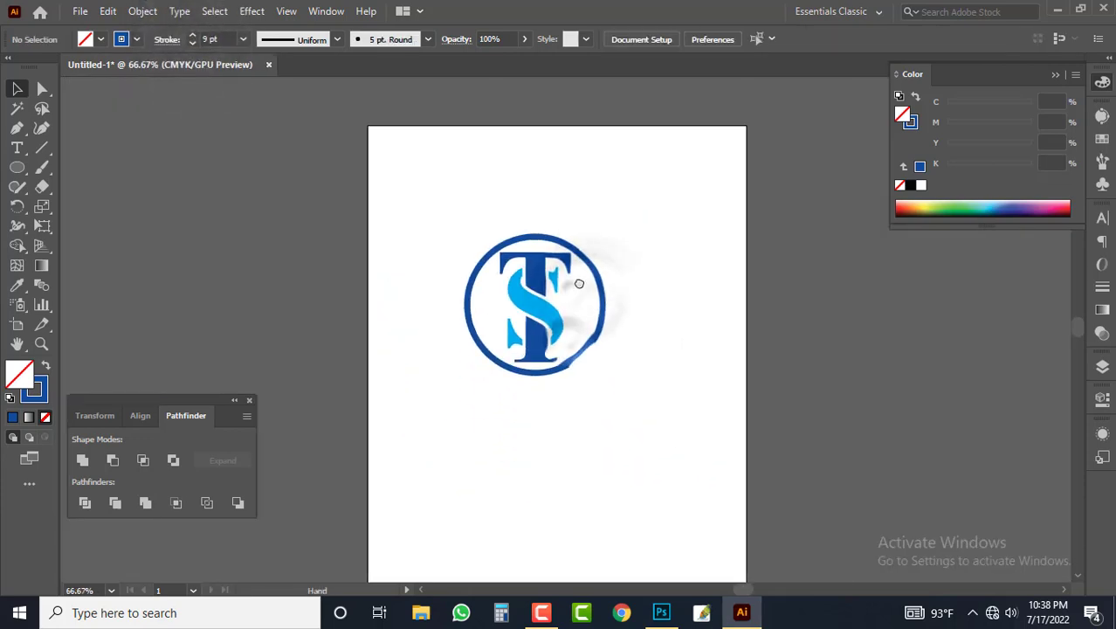
{"action": "left_click_drag", "start_coordinate": [474, 346], "coordinate": [687, 399]}
{"action": "left_click_drag", "start_coordinate": [766, 289], "coordinate": [753, 371]}
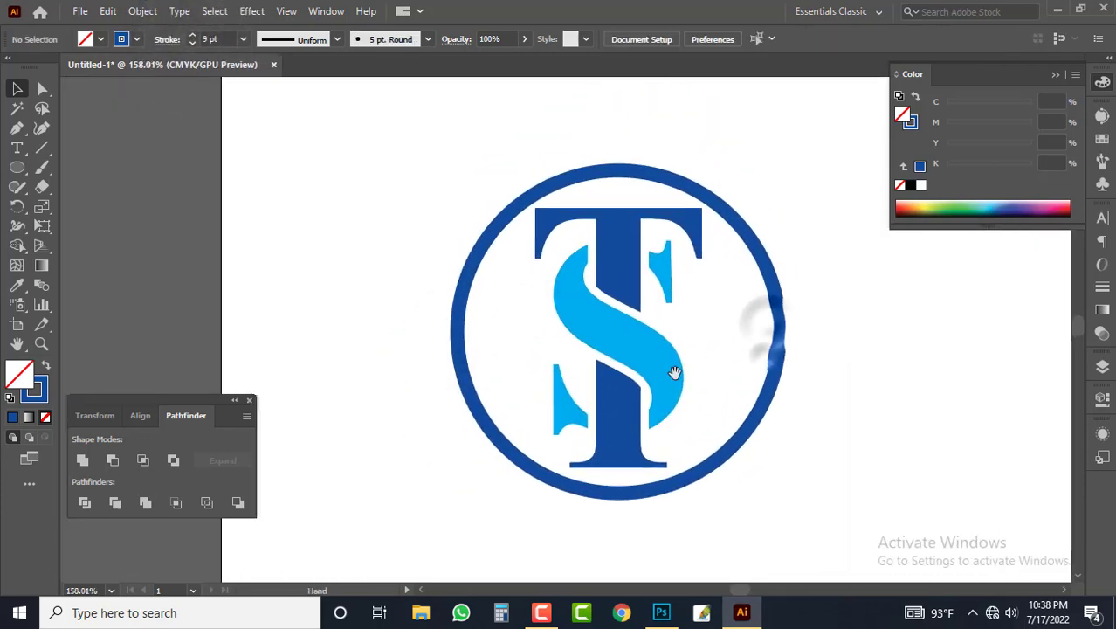
{"action": "left_click_drag", "start_coordinate": [674, 373], "coordinate": [740, 404]}
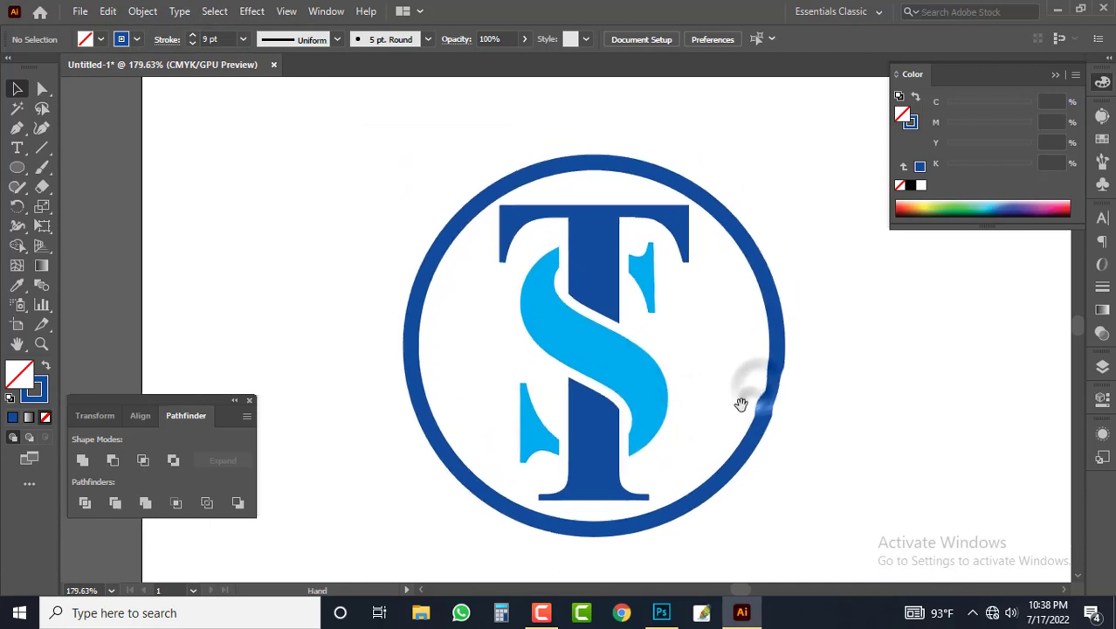